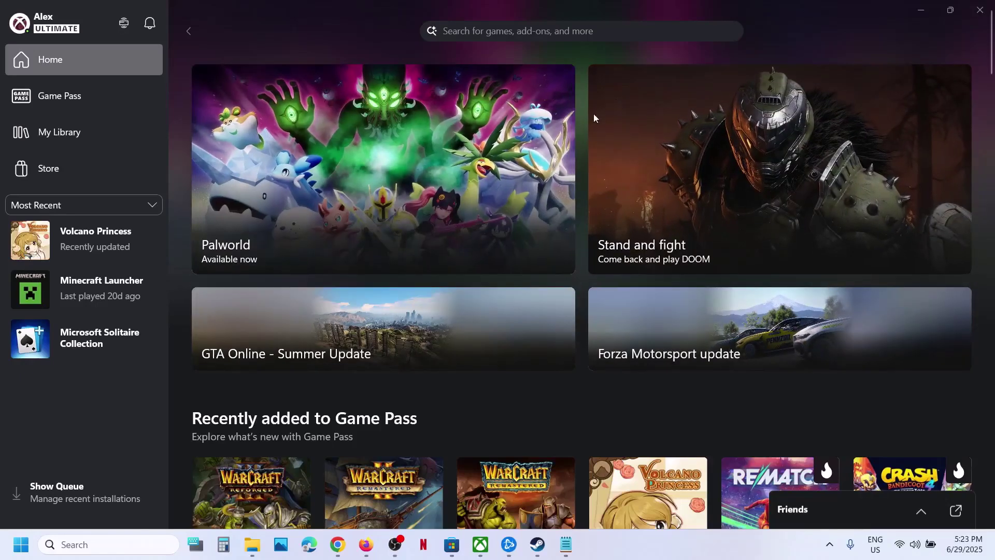
Step: Browse to the DOOM store page, then bring up the 'Game not installing' Word notes
click(448, 547)
click(450, 545)
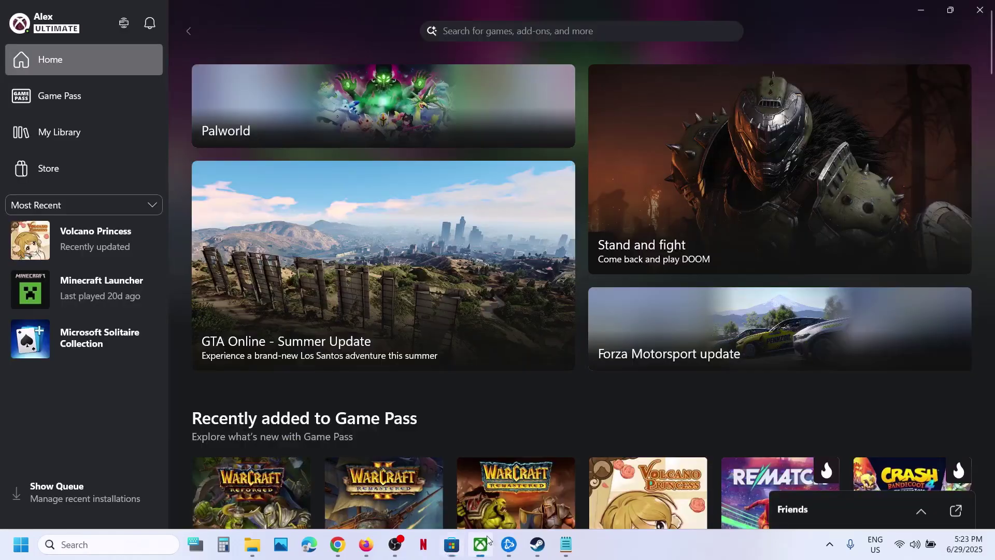
click(849, 128)
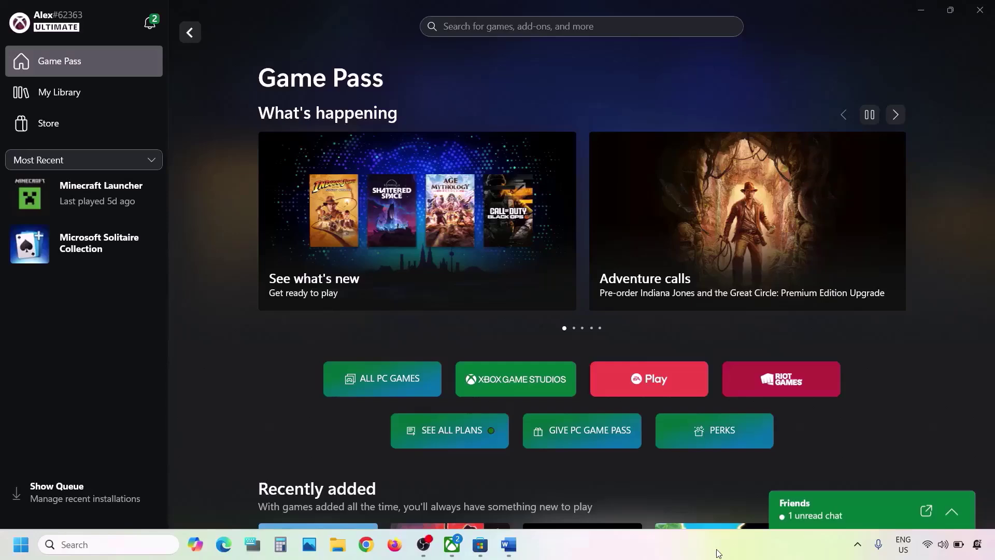
click(508, 544)
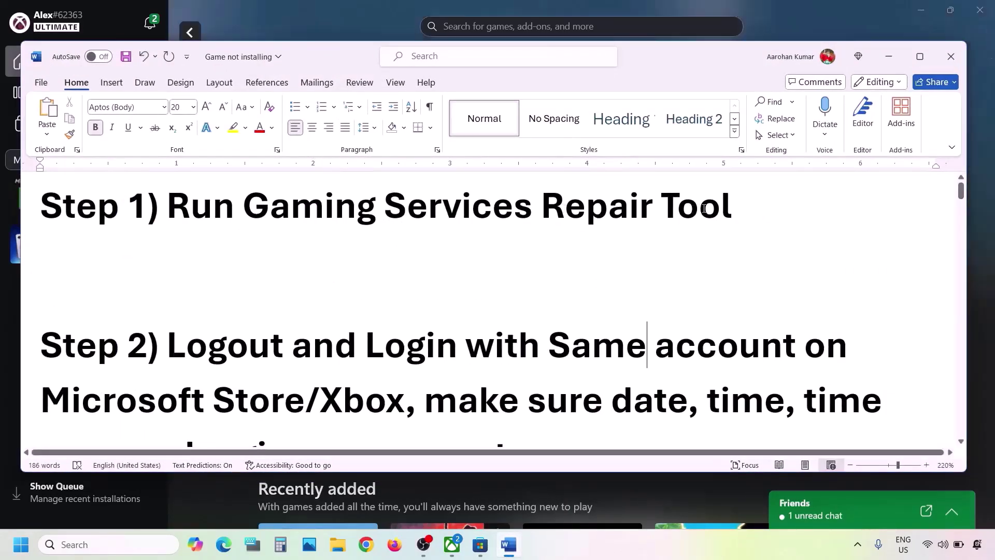
Step: Run the Gaming Services Repair Tool from the profile menu, then highlight its name in Word
click(238, 1)
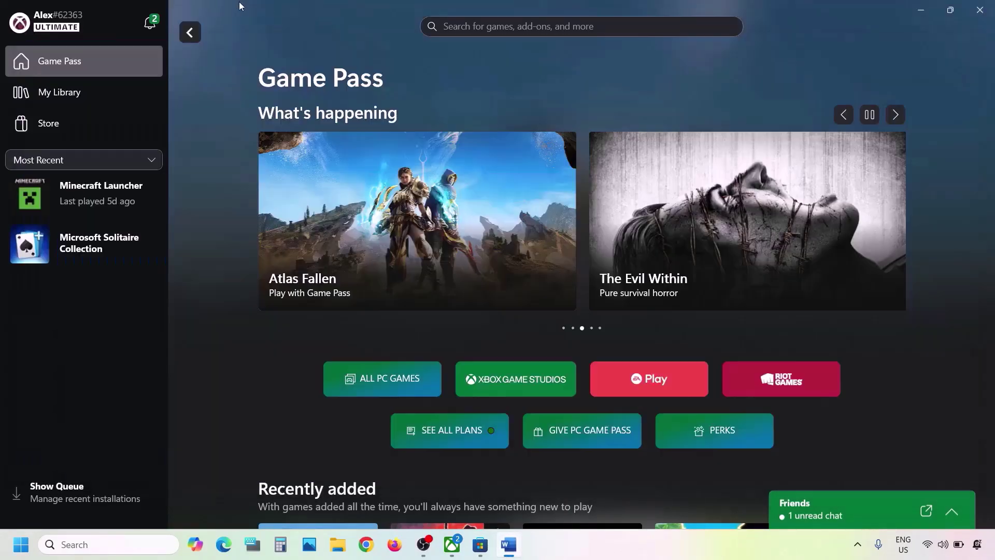
click(108, 23)
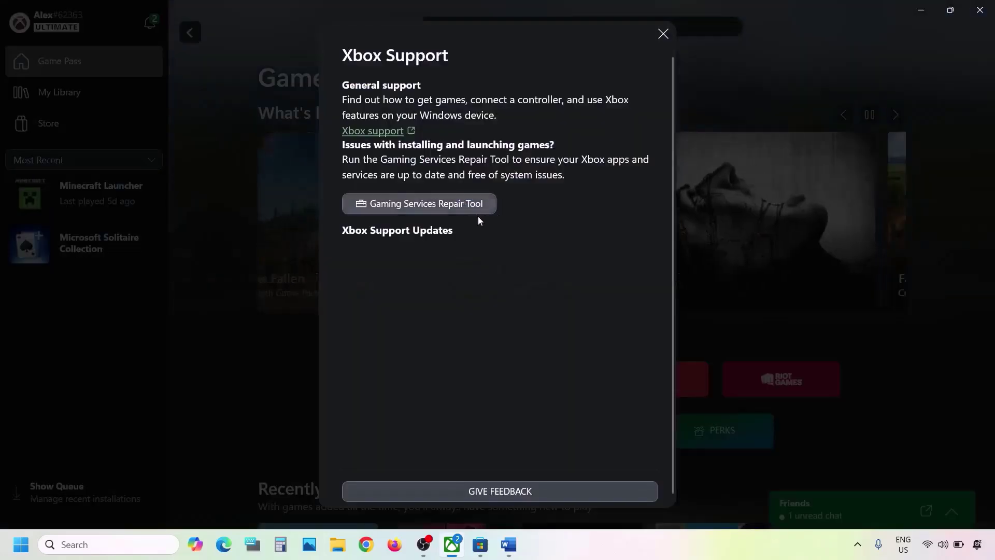
click(450, 207)
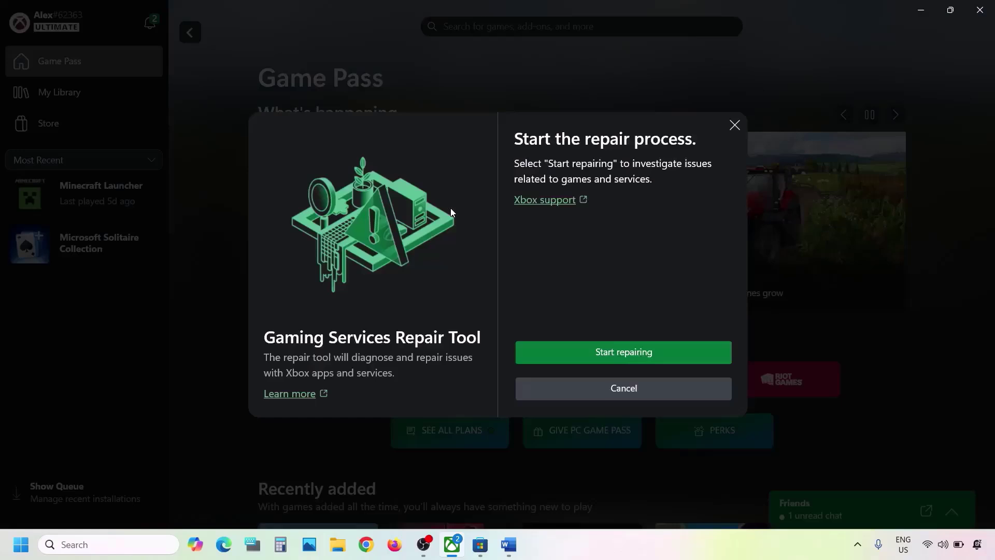
click(638, 352)
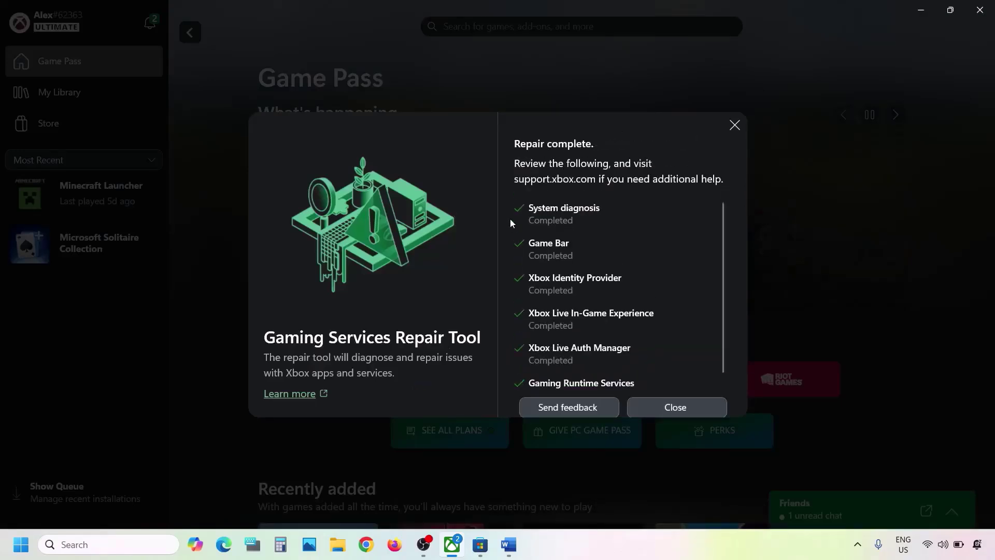
click(649, 409)
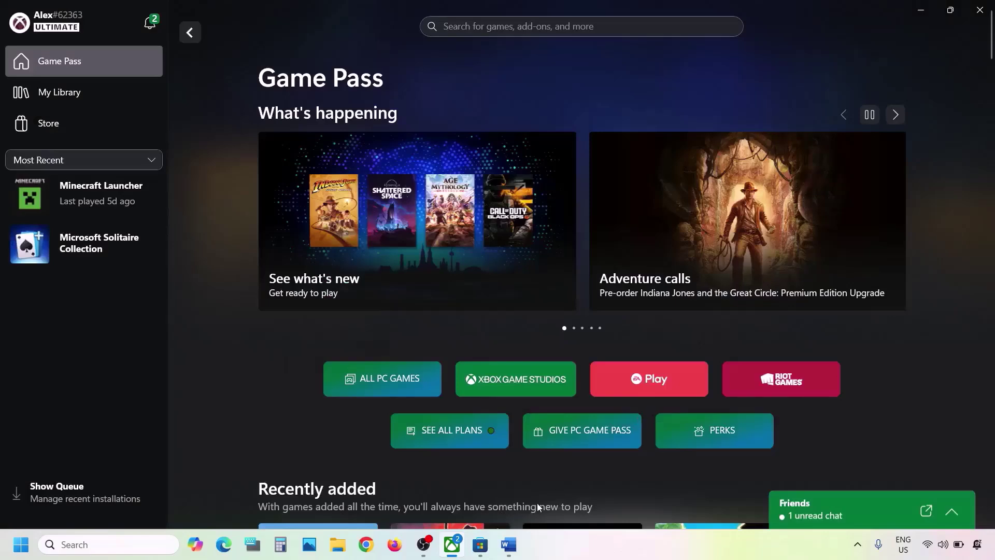
click(510, 545)
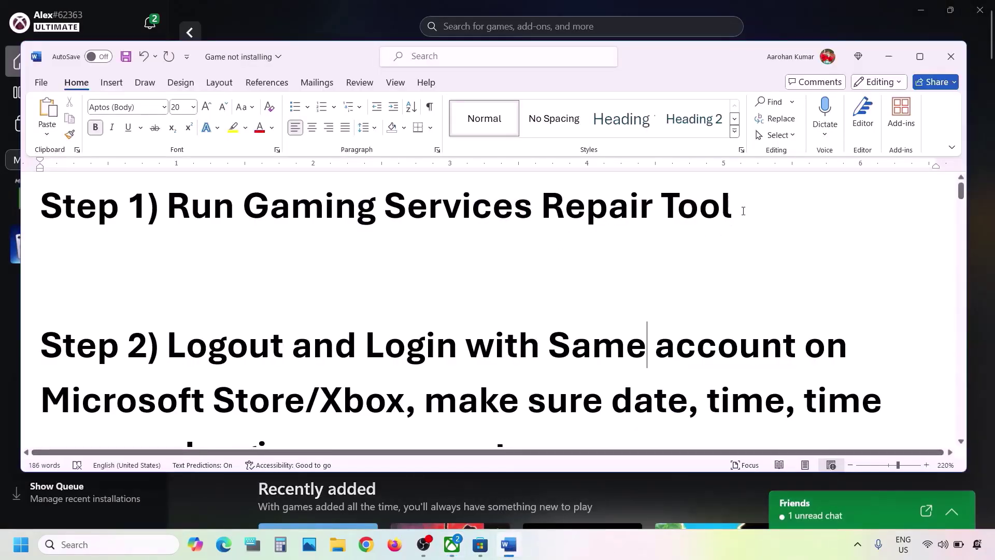
drag(743, 210, 243, 207)
key(ctrl+c)
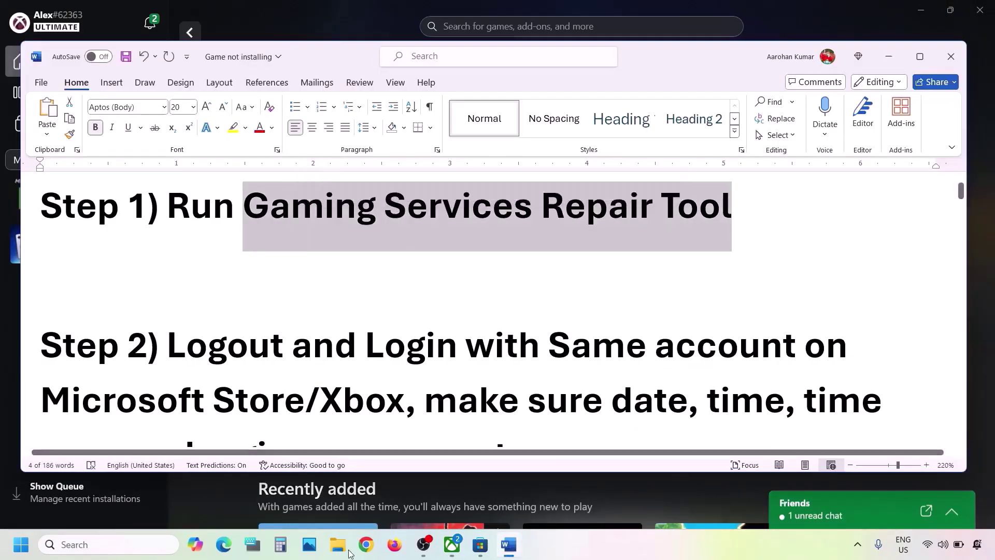
Step: Search Google for the Gaming Services Repair Tool in a new Chrome tab
click(371, 548)
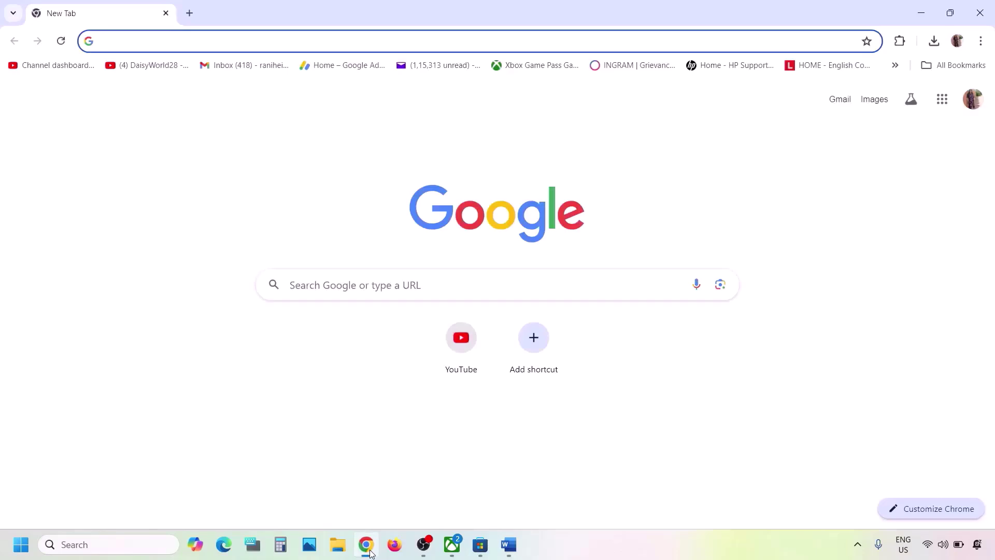
key(ctrl+v)
key(Return)
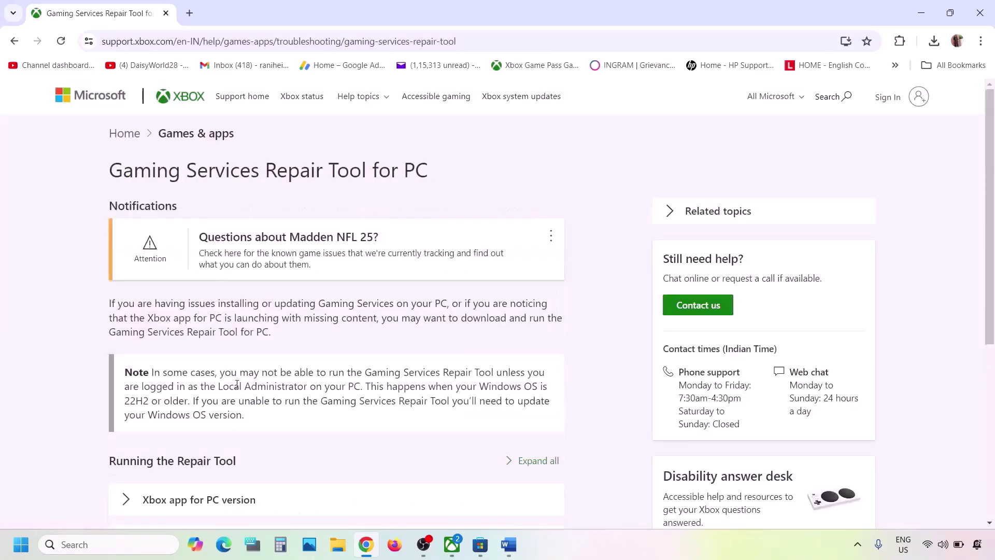
Step: Download the PC tool from the support page's Downloadable version section and run it to success
scroll(237, 384, down, 3)
click(187, 358)
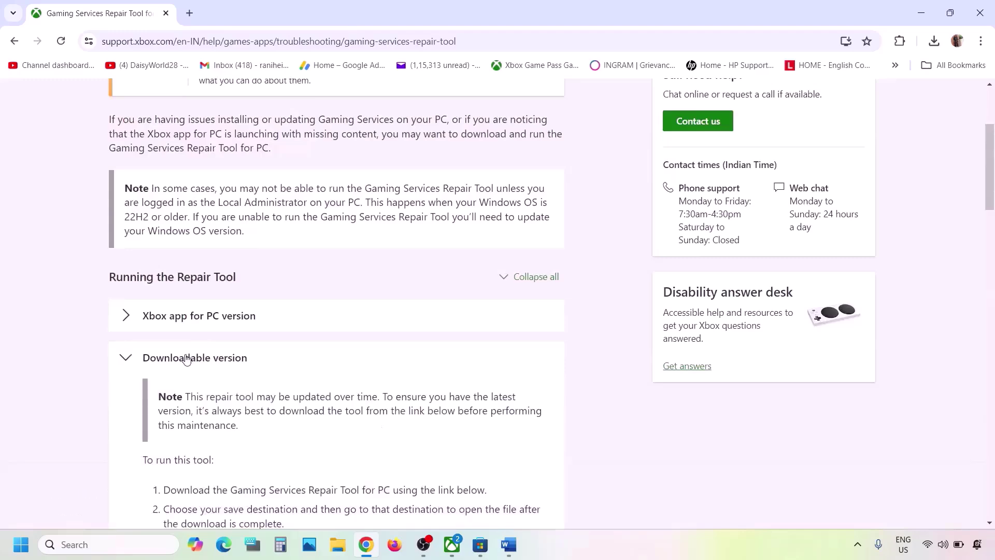
scroll(187, 358, down, 12)
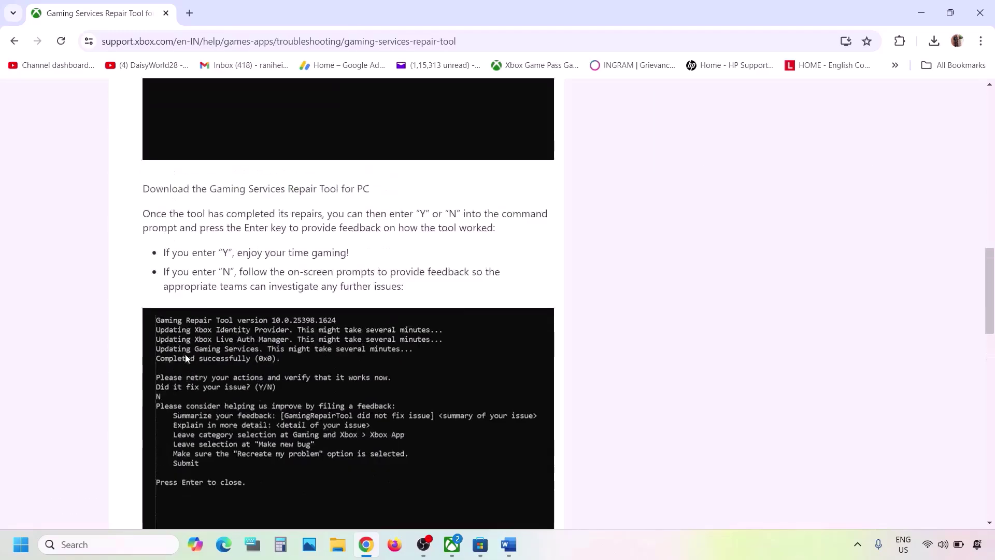
scroll(244, 270, up, 1)
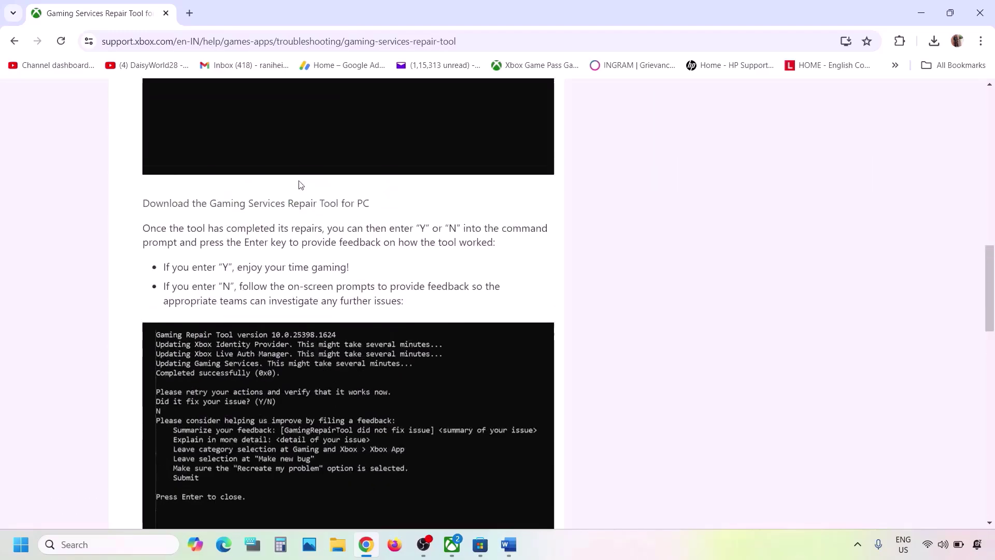
click(263, 210)
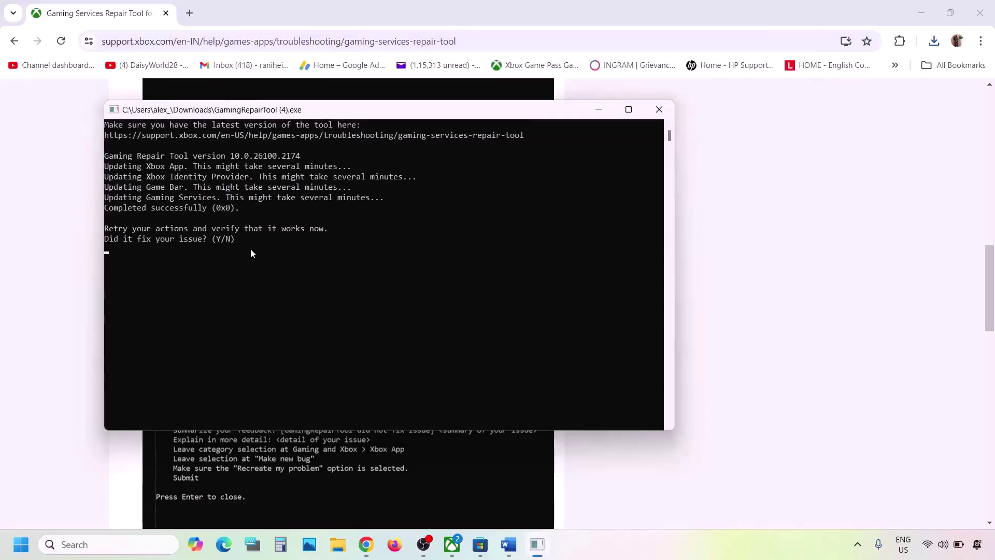
drag(118, 209, 243, 208)
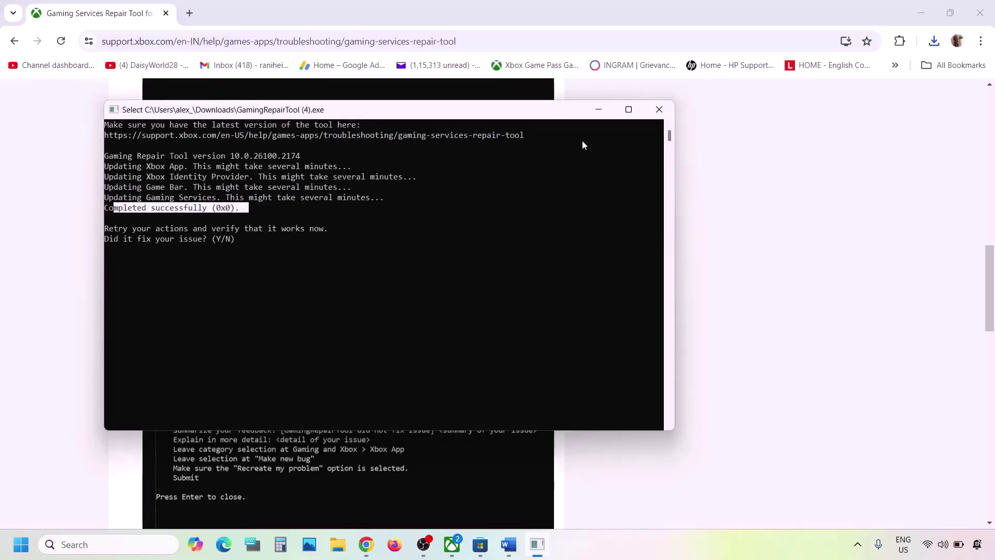
click(659, 110)
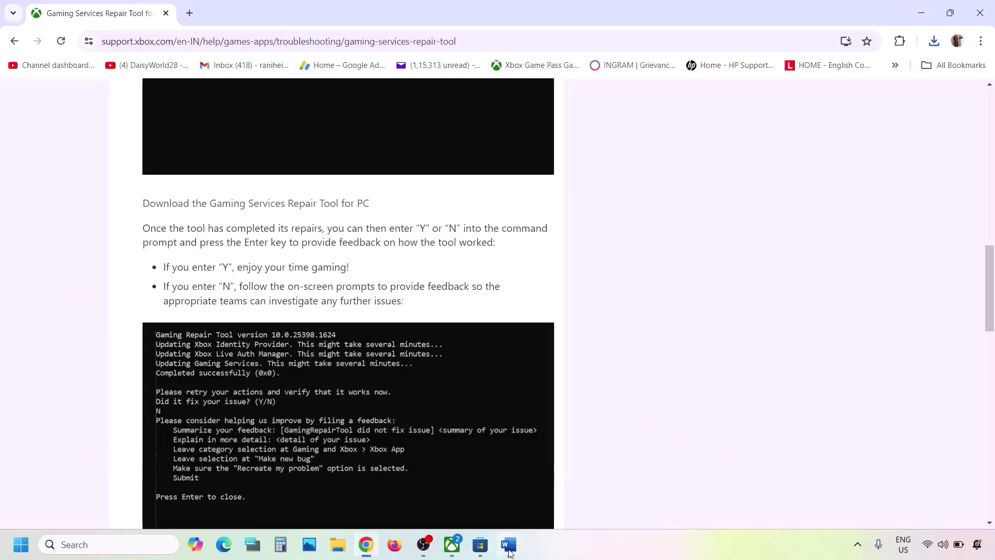
Step: Highlight Step 2's sign-out-and-back-in instruction in Word, then open Microsoft Store
click(508, 544)
scroll(414, 316, down, 2)
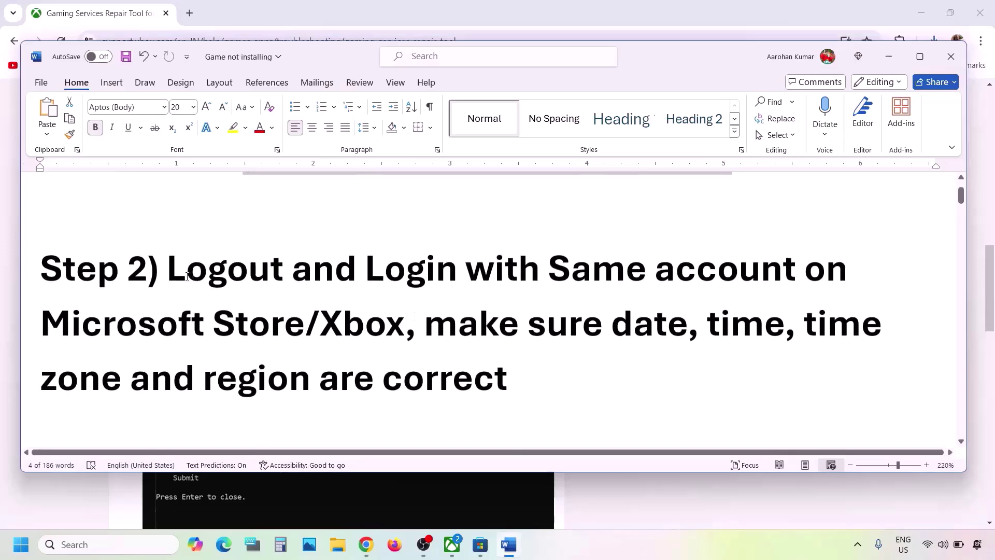
drag(171, 268, 401, 326)
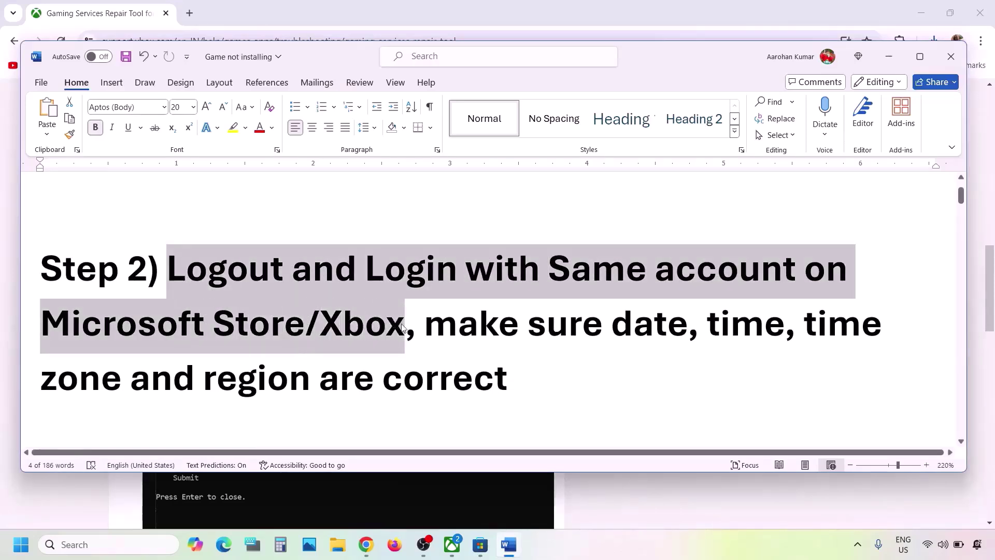
click(404, 325)
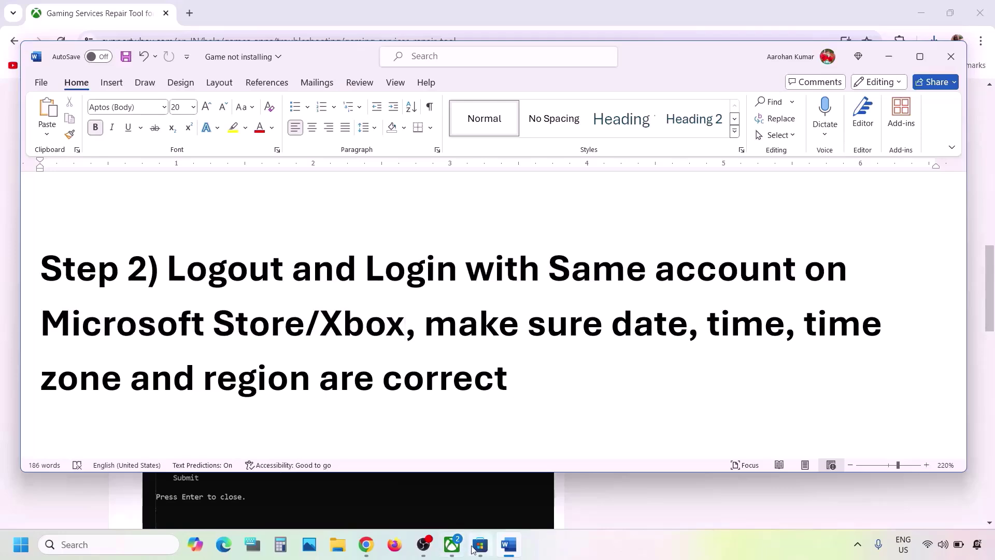
click(474, 548)
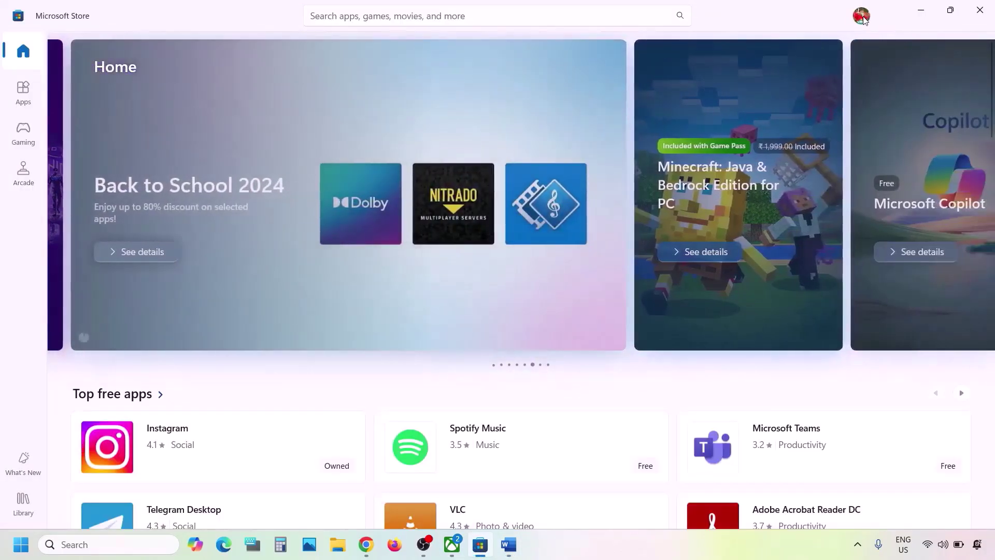
Step: Sign out of Microsoft Store and back in with the other listed account, verifying by PIN
click(862, 17)
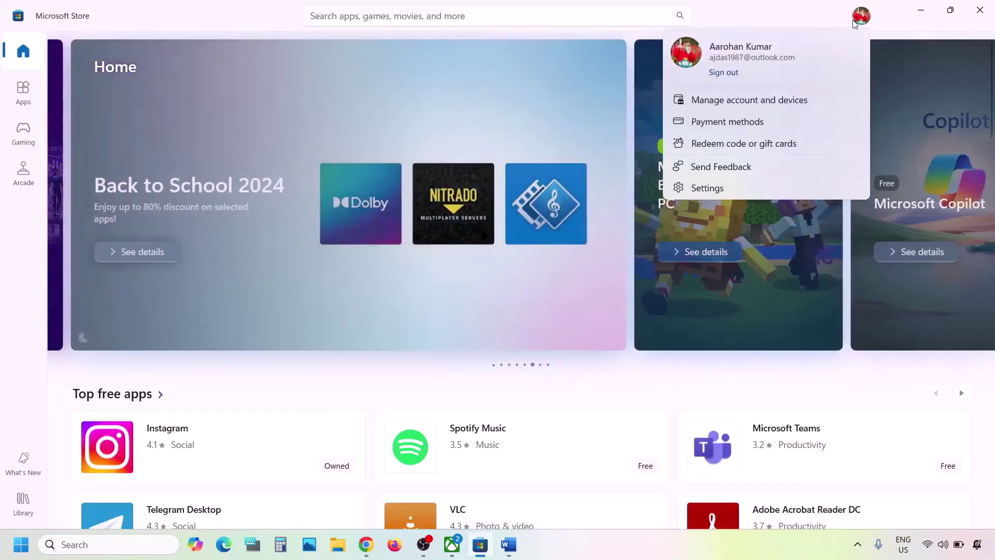
click(724, 73)
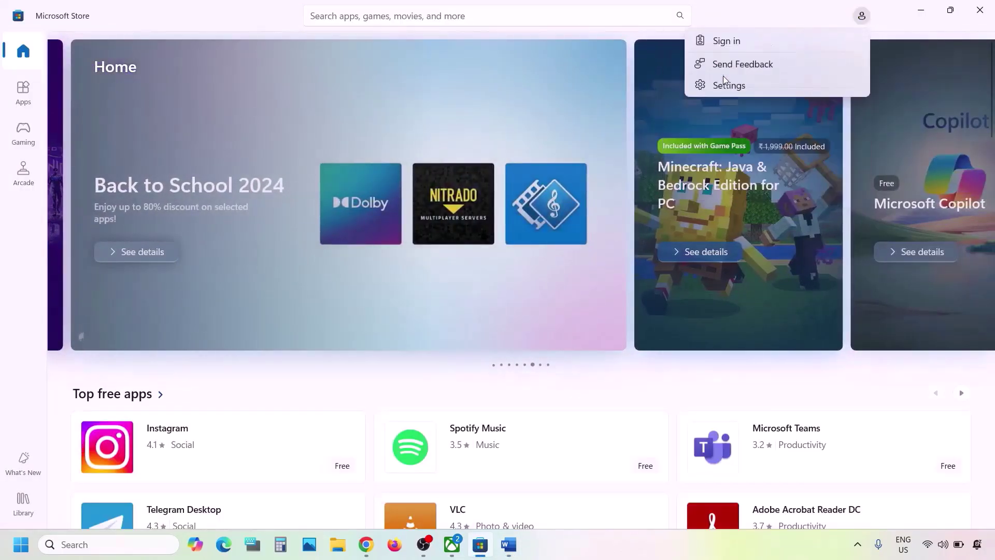
click(736, 45)
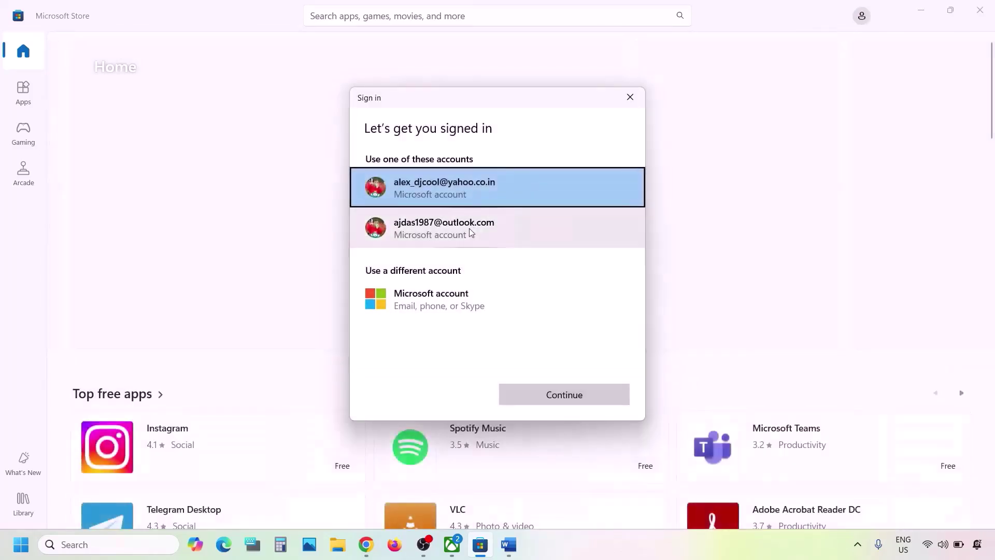
click(470, 230)
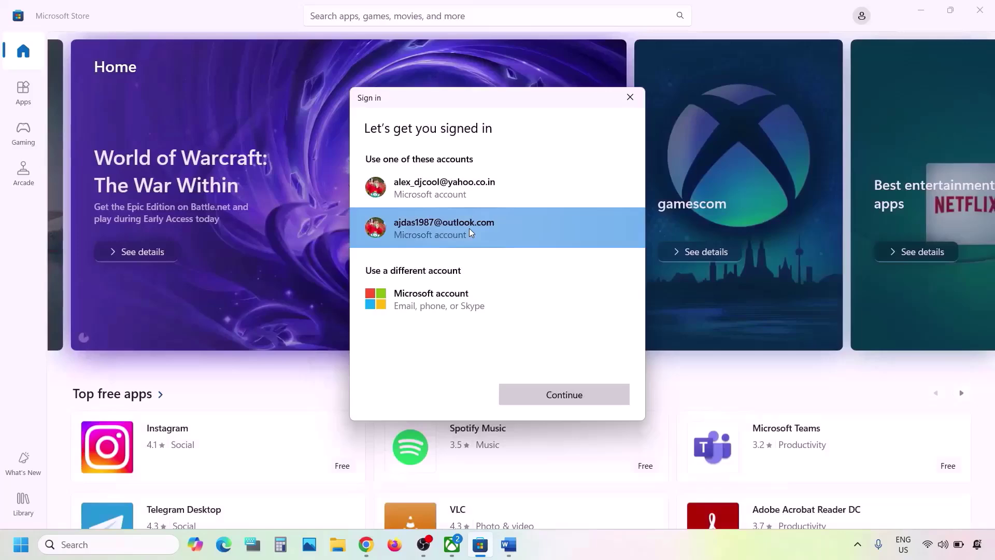
click(536, 395)
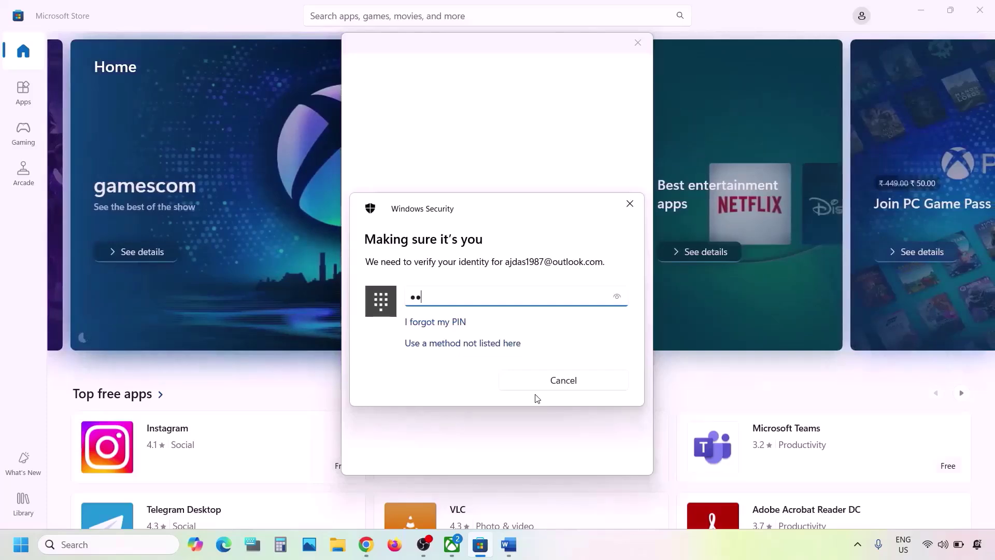
text(••)
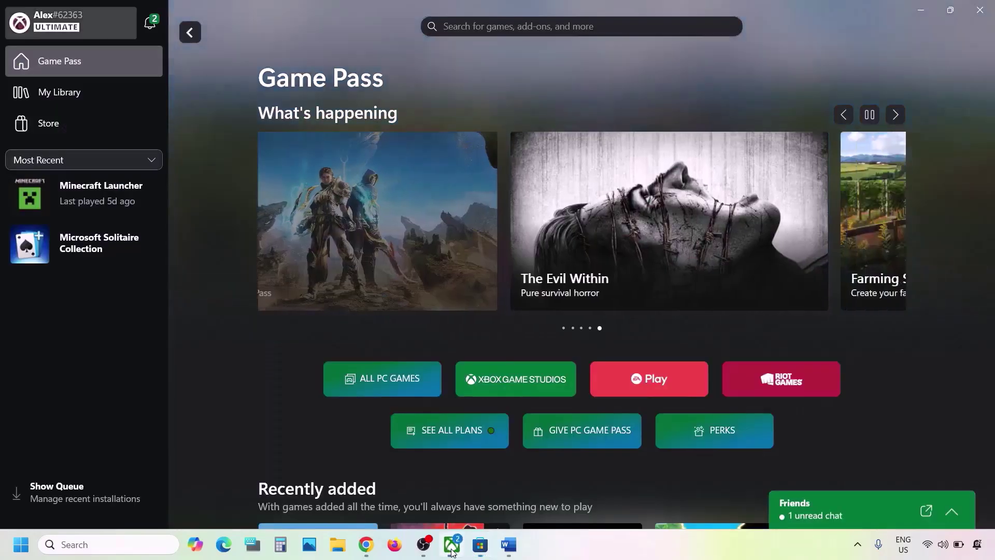
click(452, 544)
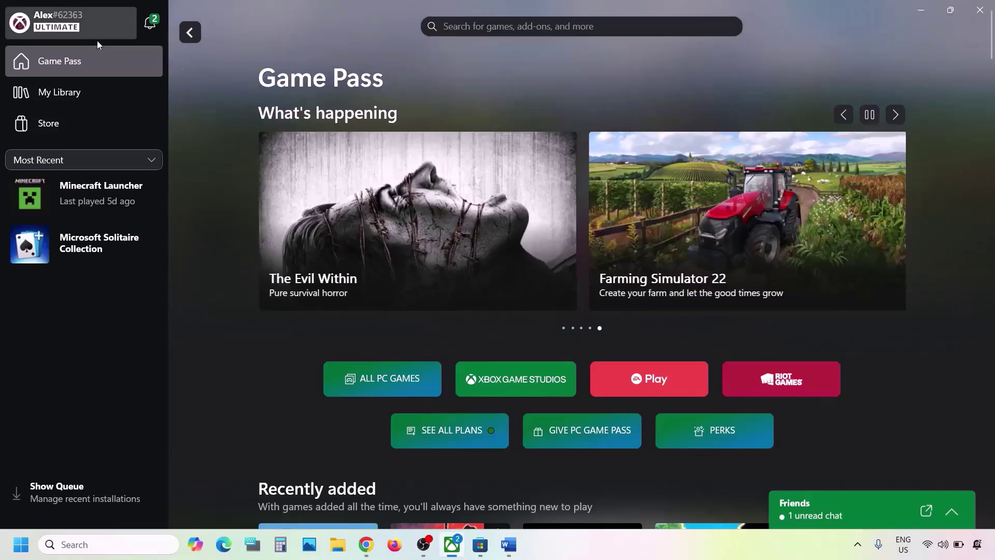
Step: Sign out of the Xbox app and back in with the second listed Microsoft account
click(72, 31)
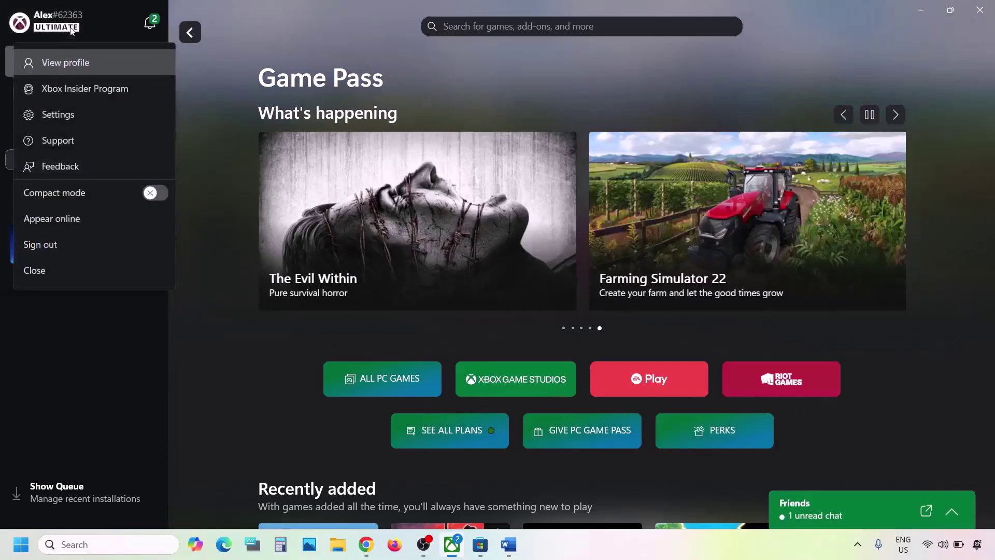
click(51, 246)
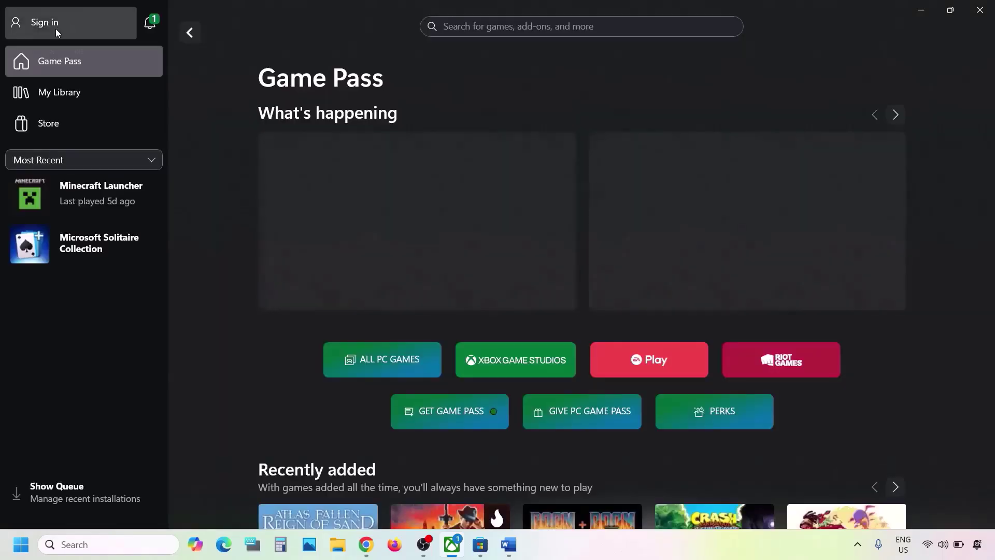
click(55, 29)
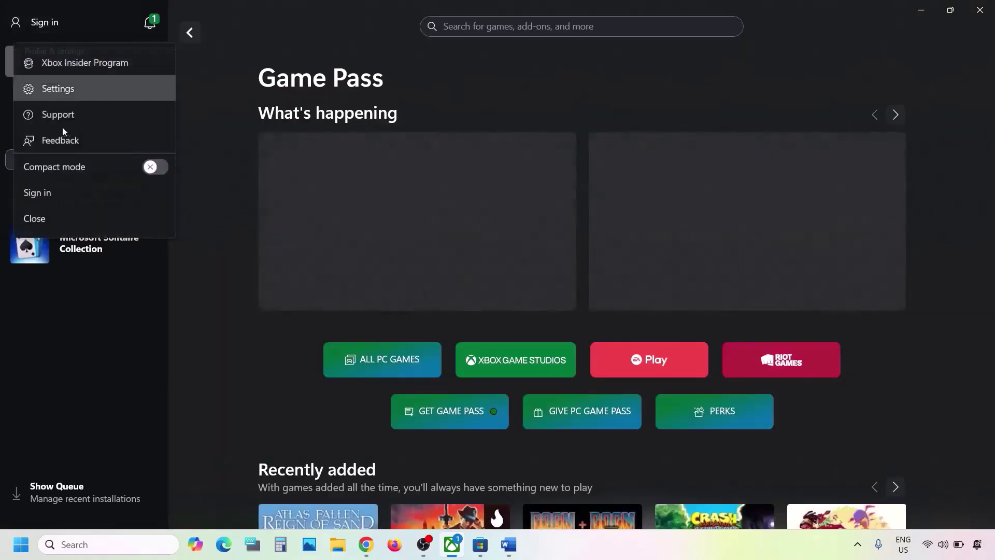
click(52, 190)
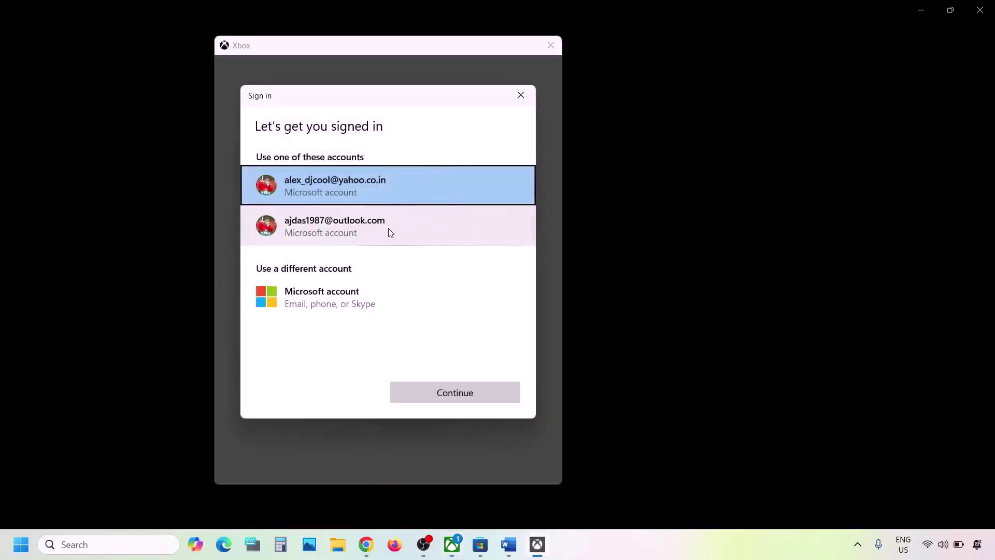
click(391, 233)
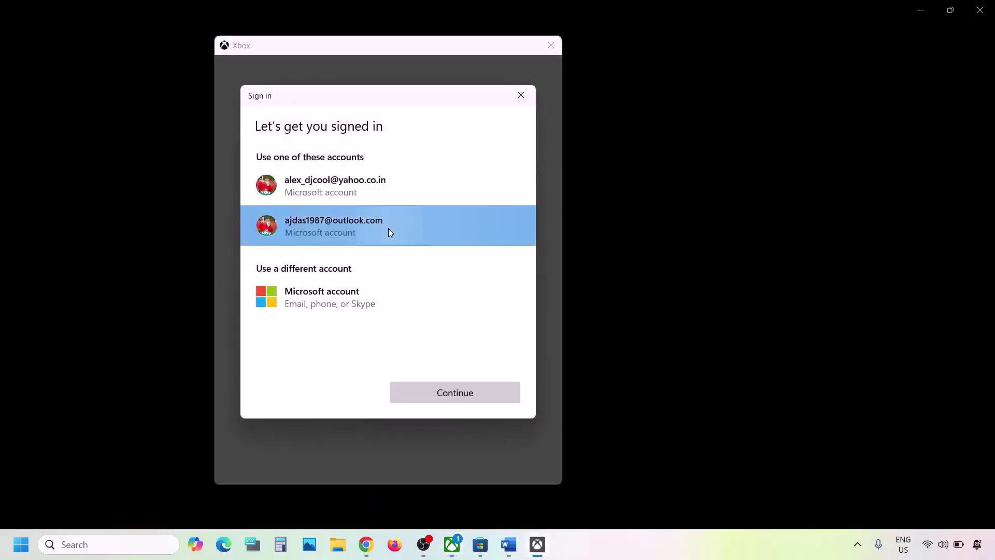
click(456, 396)
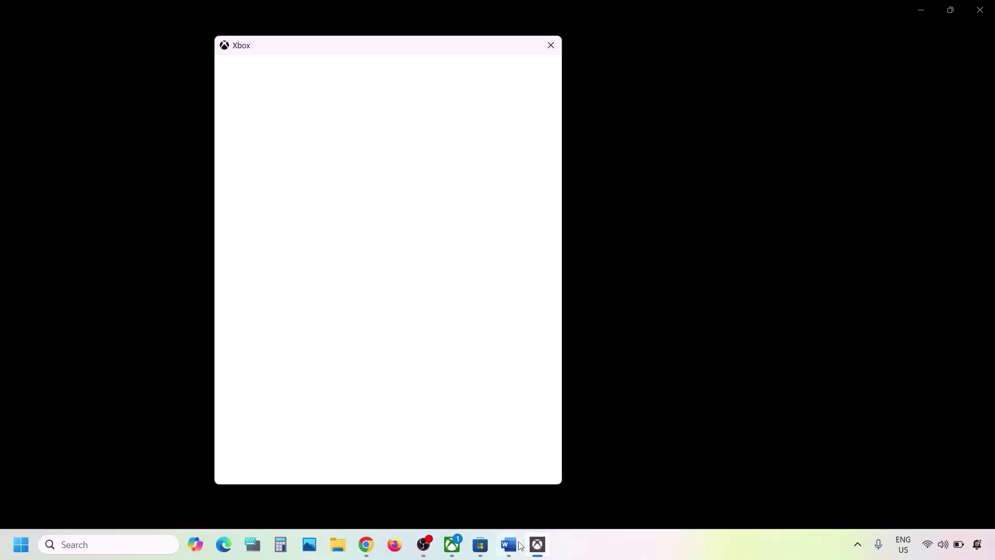
click(392, 461)
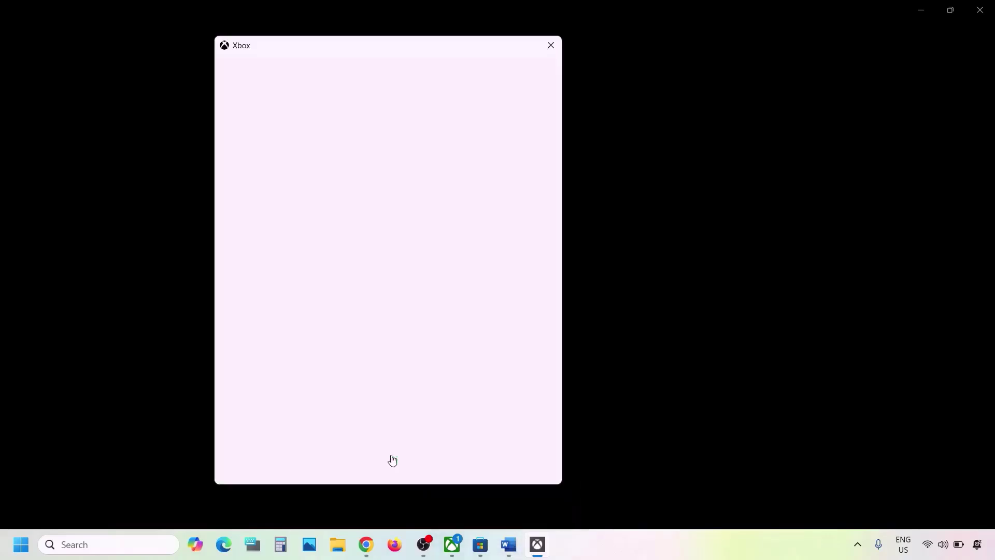
click(509, 545)
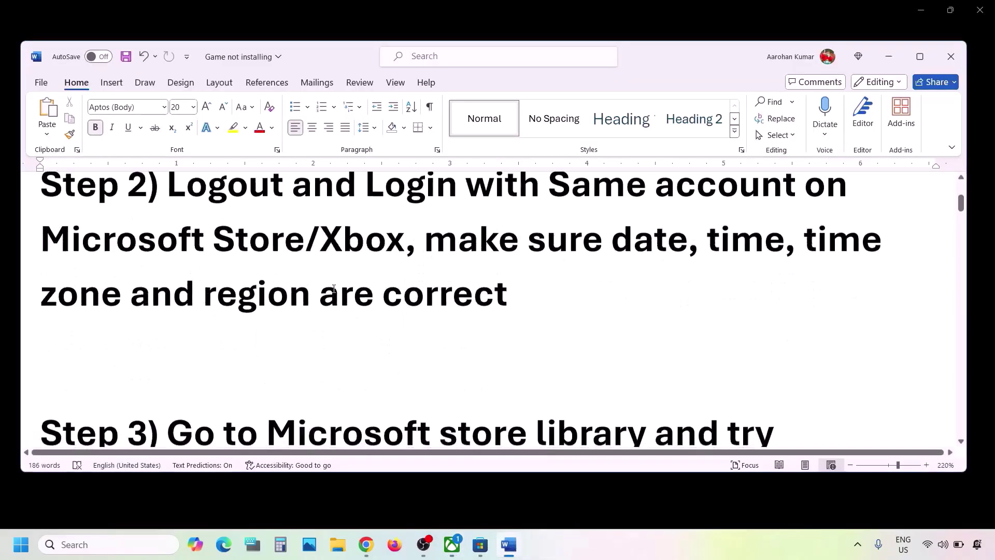
Step: Highlight the date, time and region reminder in Word, then launch Windows Settings from Start
scroll(333, 289, down, 2)
scroll(334, 287, up, 3)
click(410, 265)
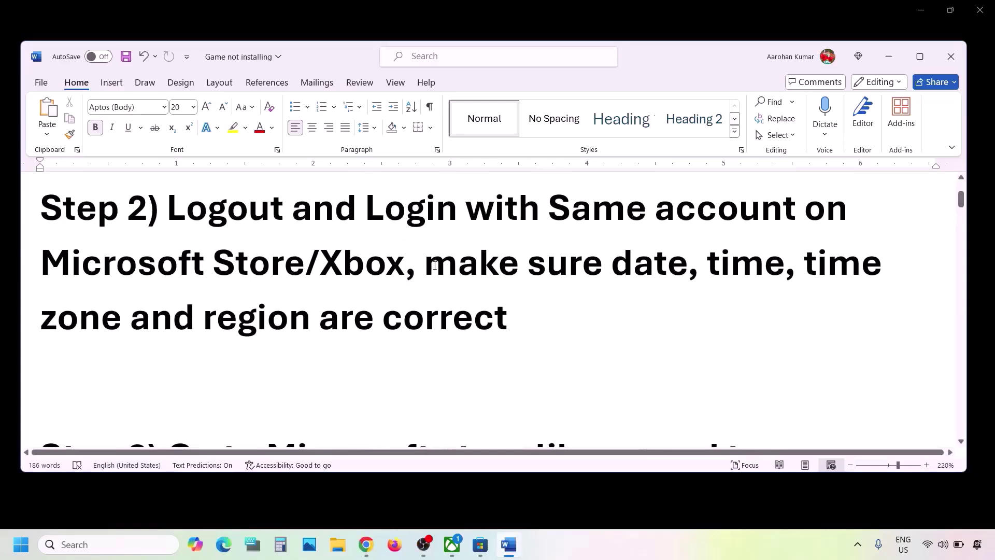
drag(435, 266, 550, 319)
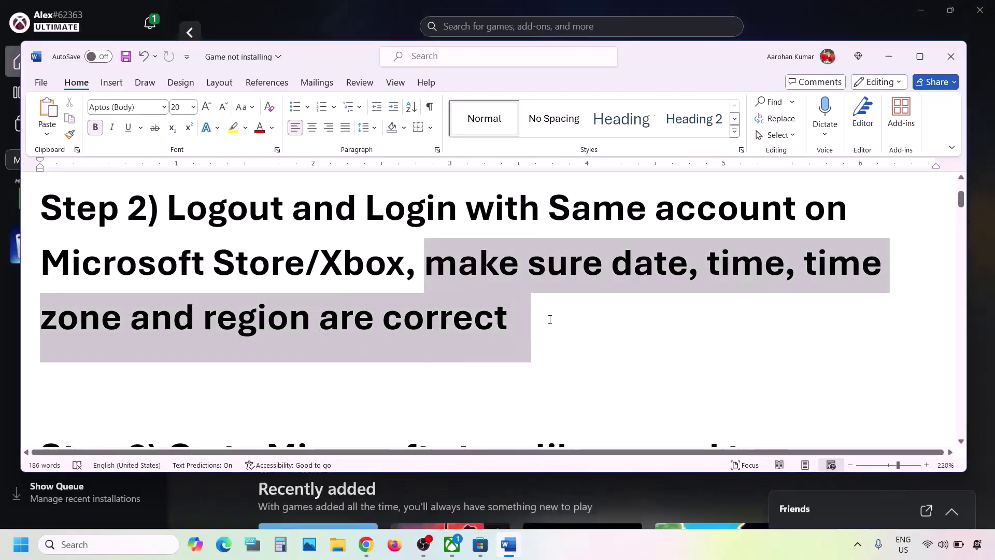
click(13, 549)
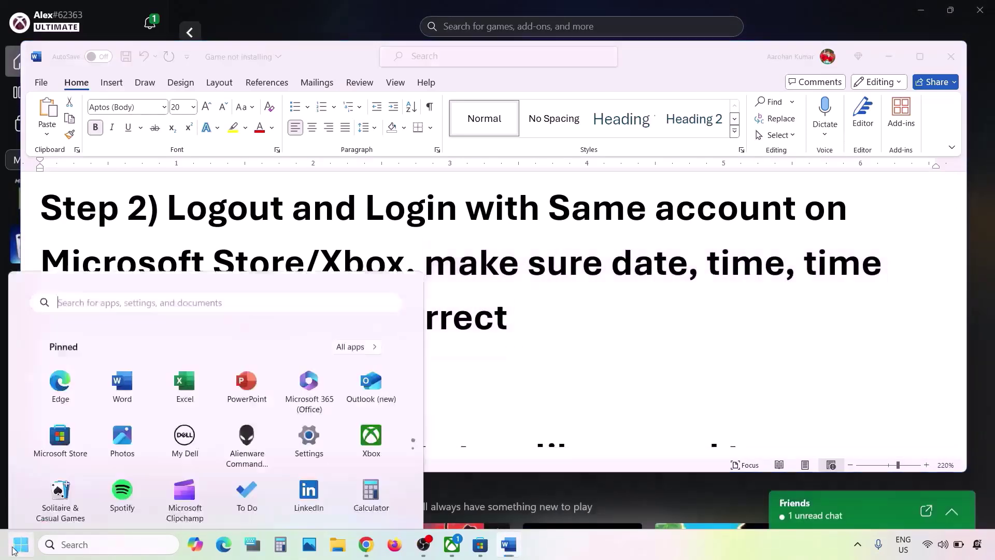
click(307, 218)
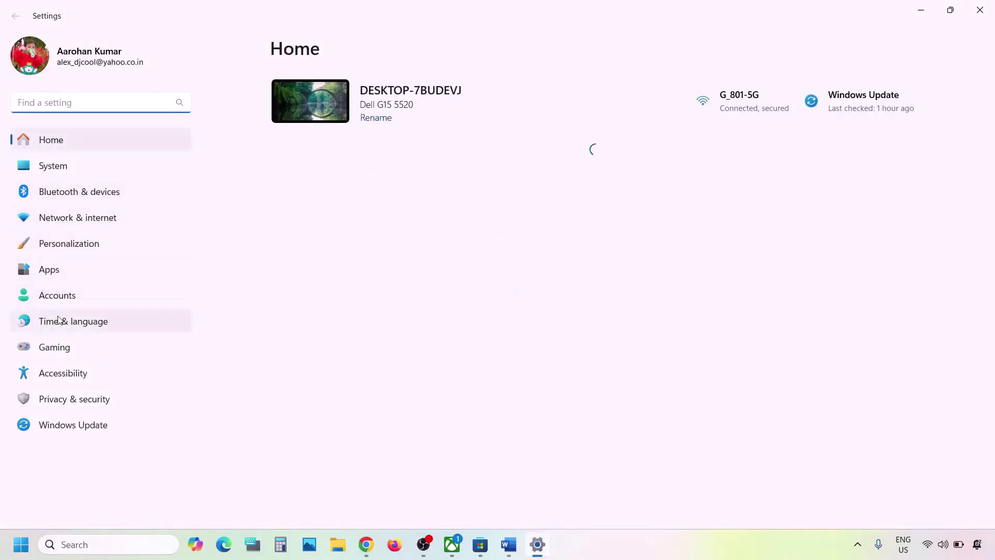
Step: Verify the Date & time toggles and India as Country or region, then close Settings
click(76, 325)
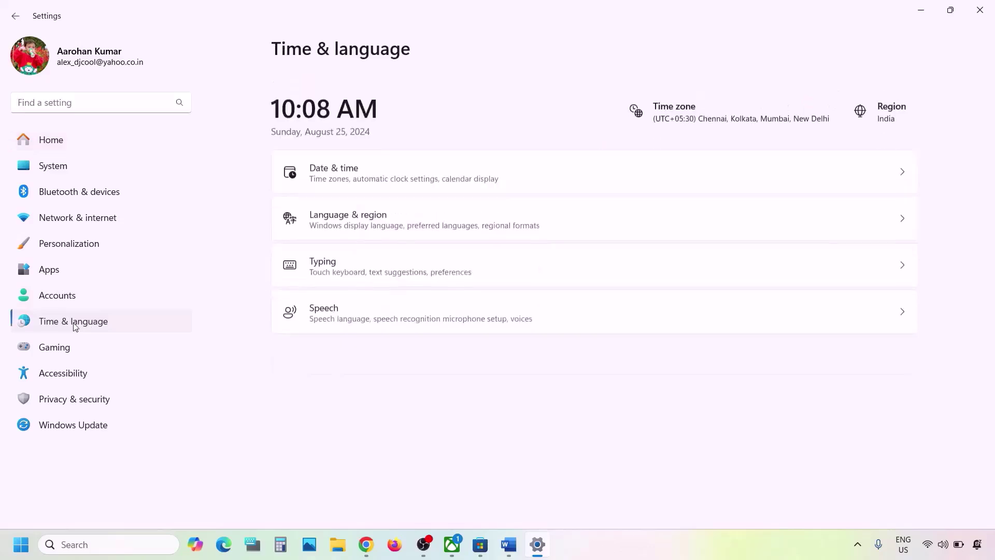
click(431, 166)
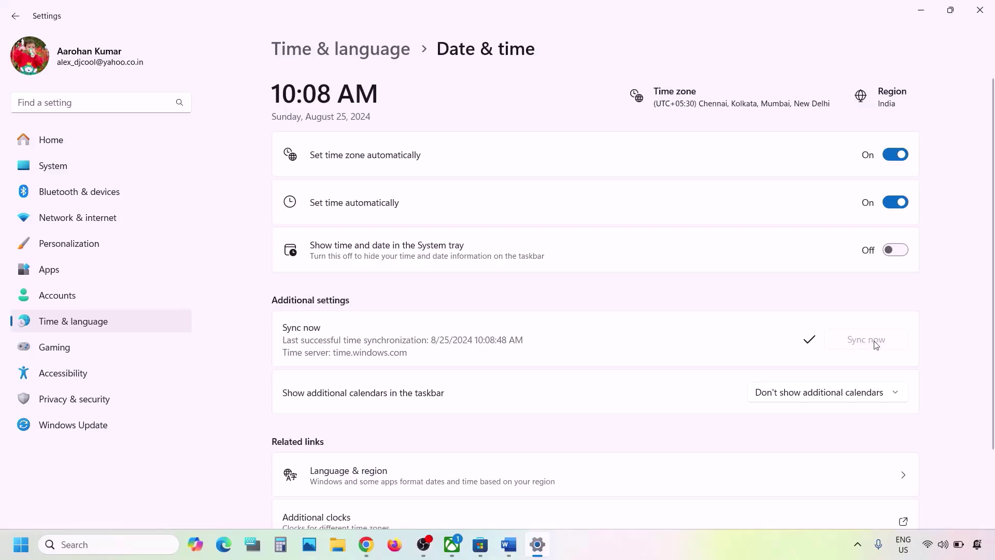
click(100, 324)
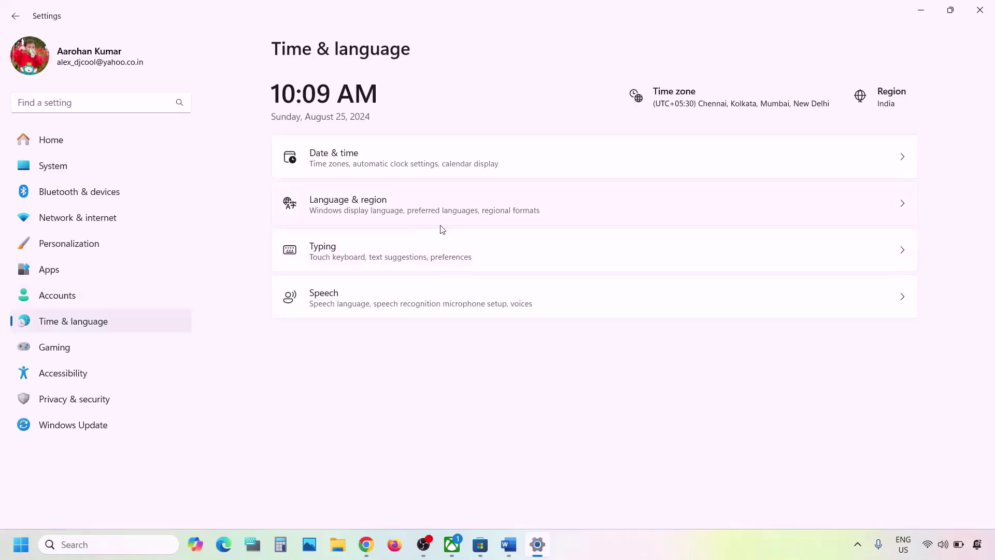
click(363, 208)
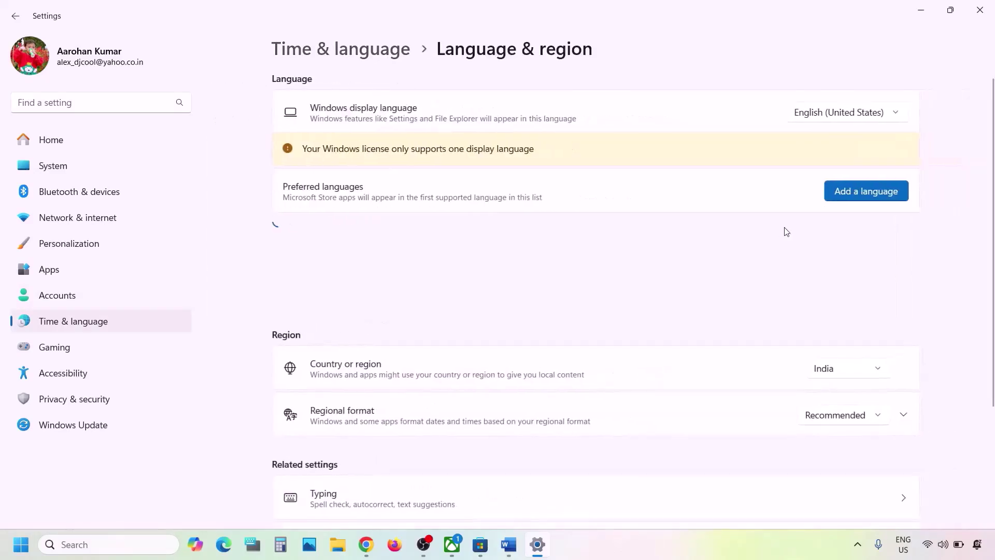
click(861, 375)
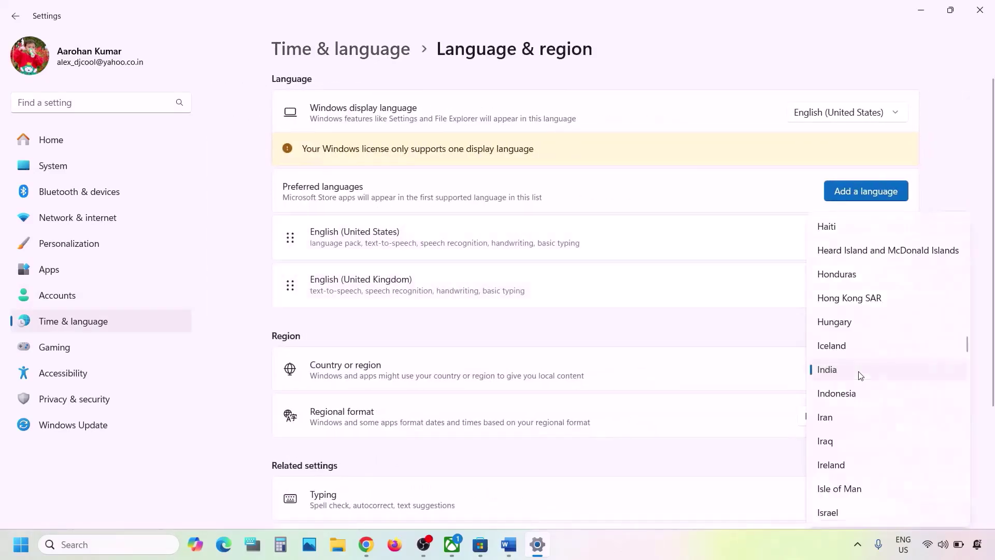
click(985, 261)
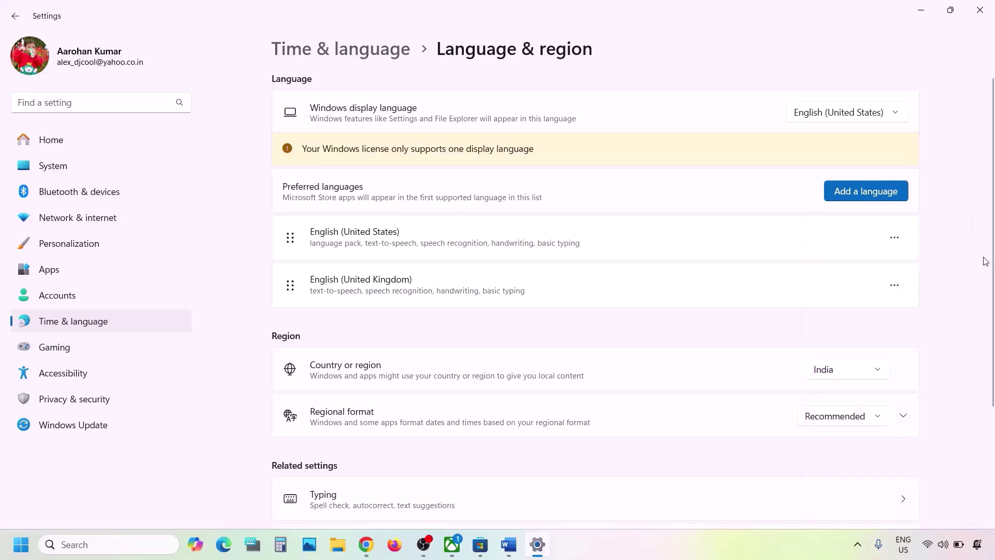
click(980, 11)
scroll(459, 348, down, 5)
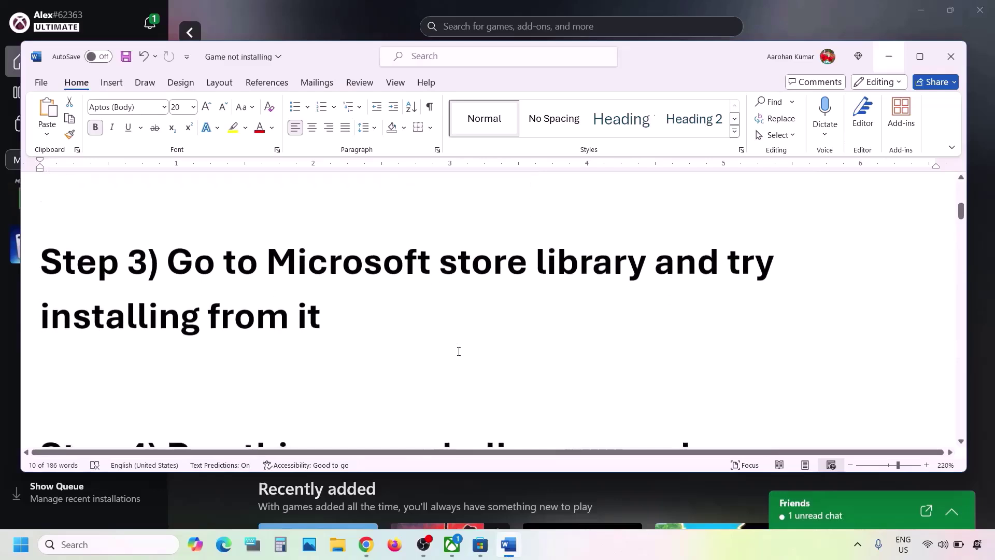
Step: Highlight the Step 3 instruction in Word, then open the Store's updates and downloads list
drag(177, 262, 319, 313)
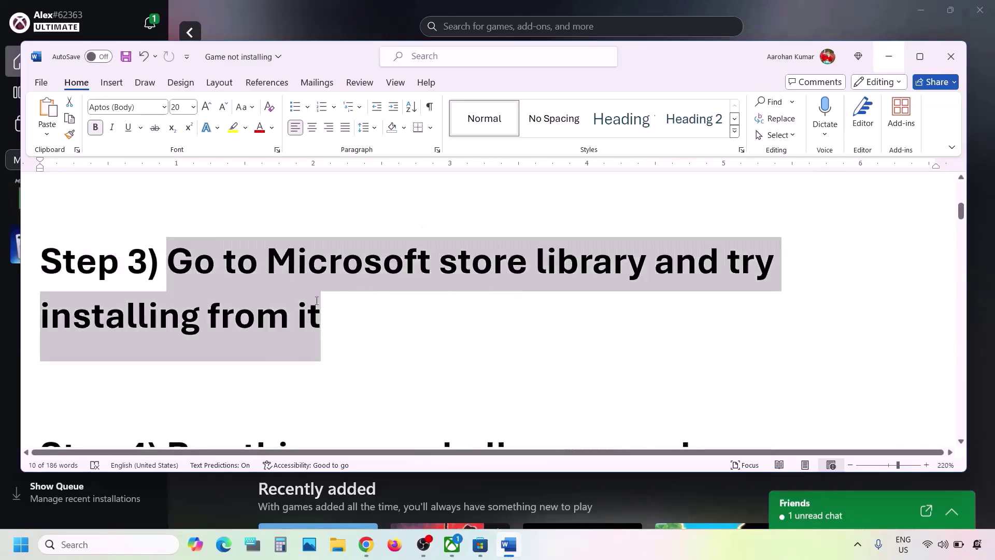
click(319, 313)
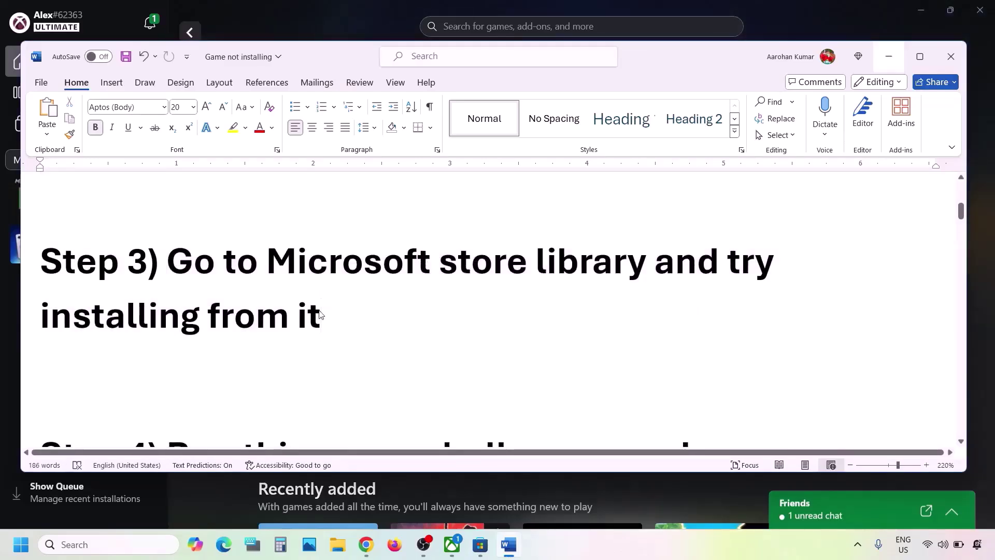
click(313, 28)
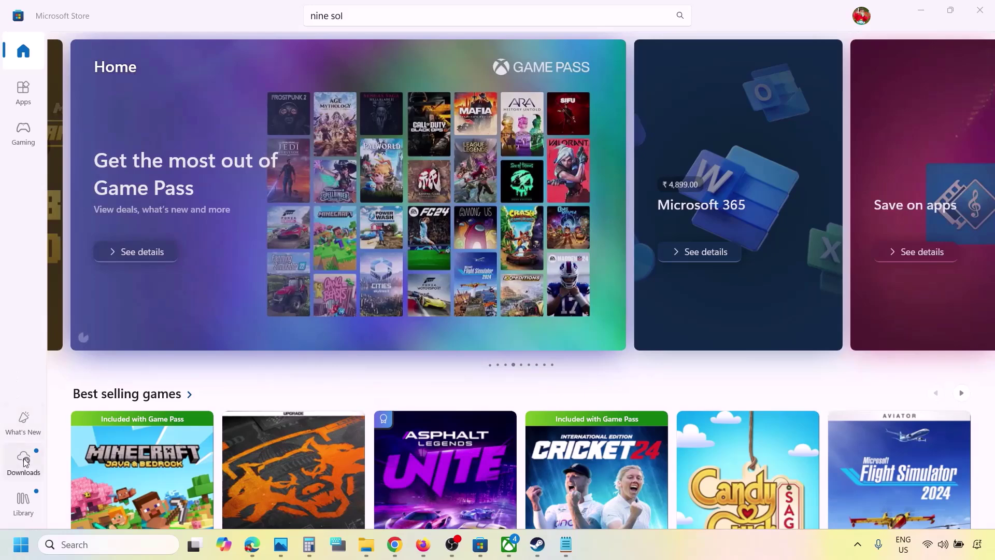
click(28, 463)
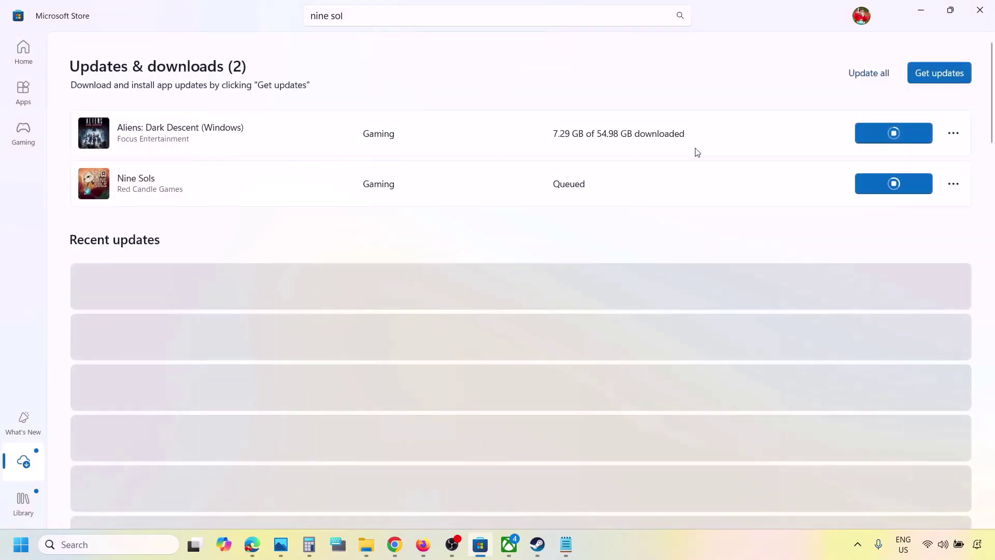
scroll(661, 316, down, 3)
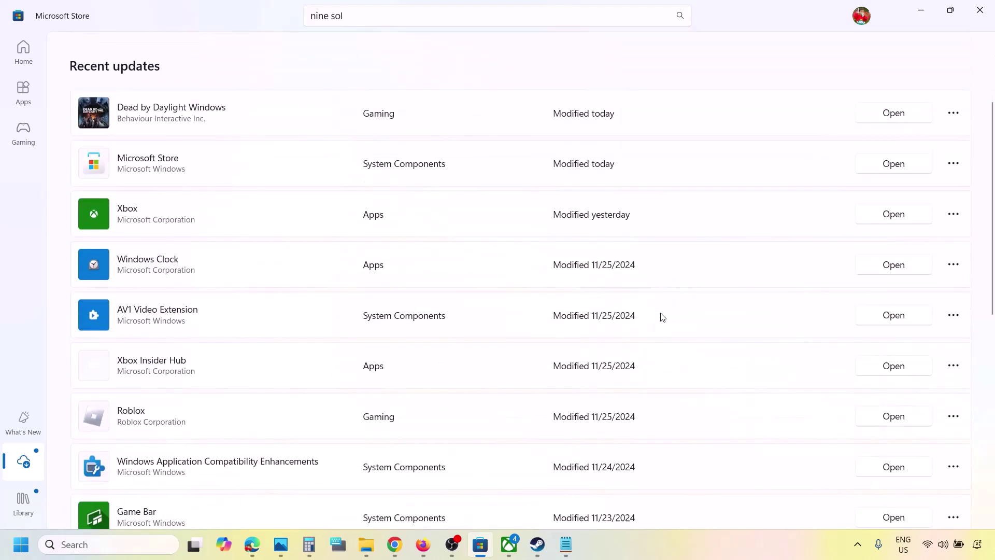
scroll(661, 316, down, 1)
scroll(661, 315, up, 5)
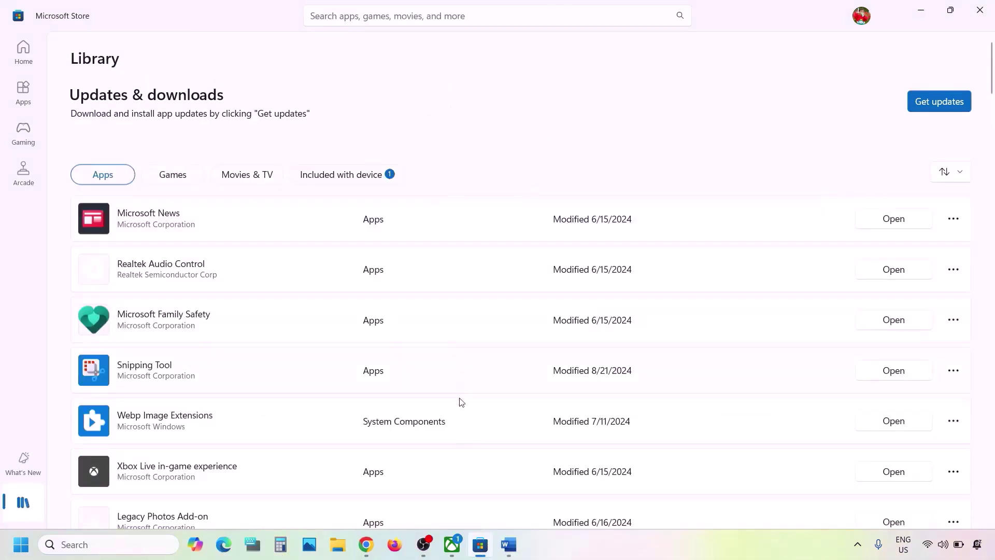
Step: Minimise the Xbox app to reveal the Store Library, then switch back to Word
click(452, 544)
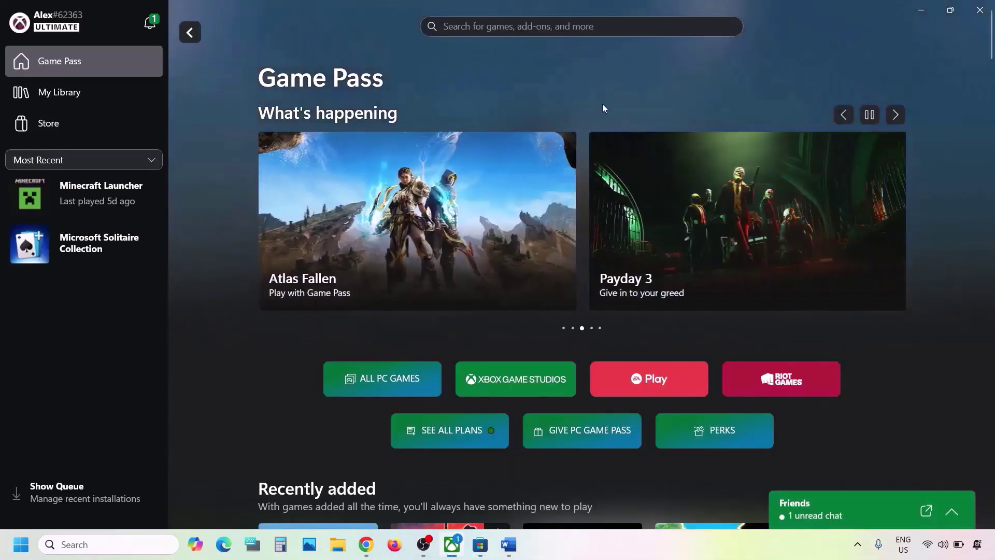
click(926, 10)
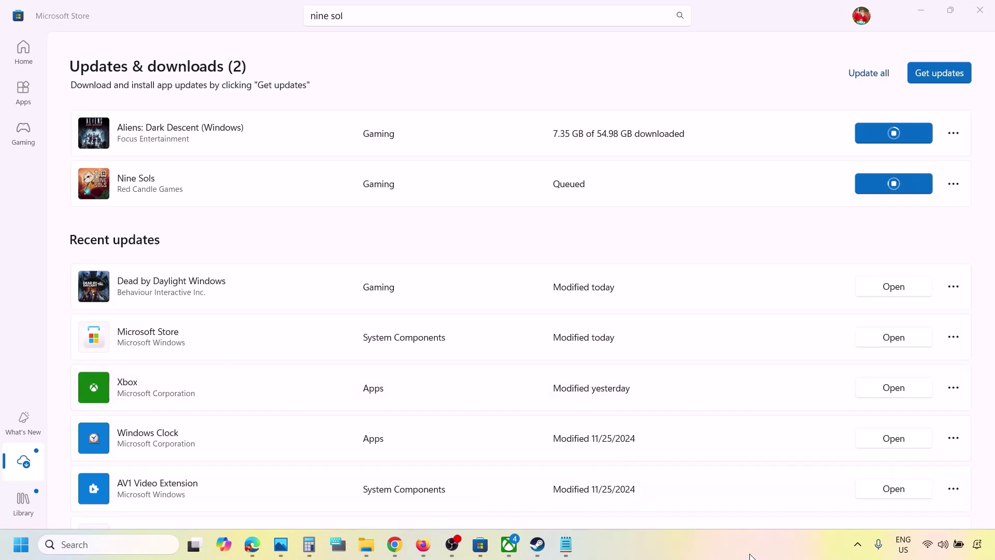
click(29, 467)
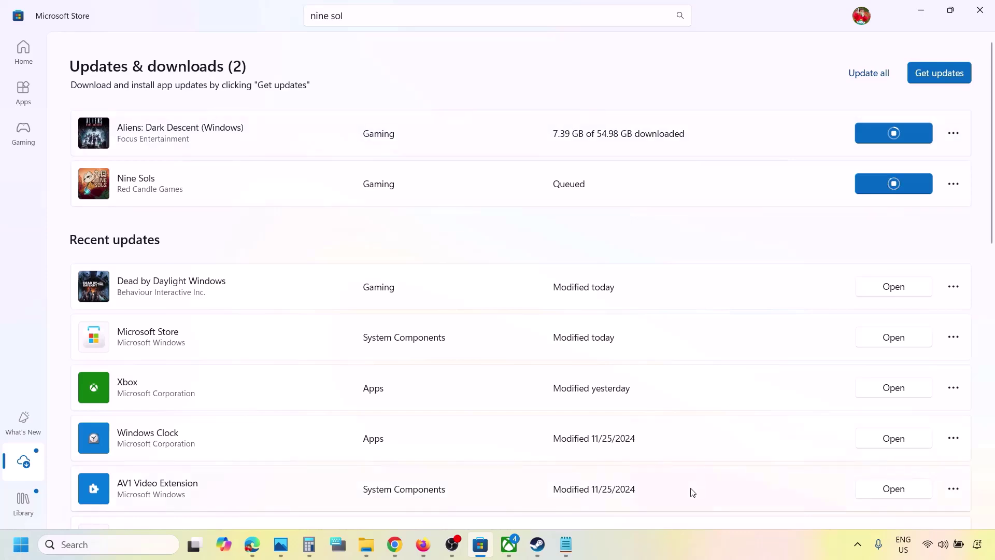
click(650, 553)
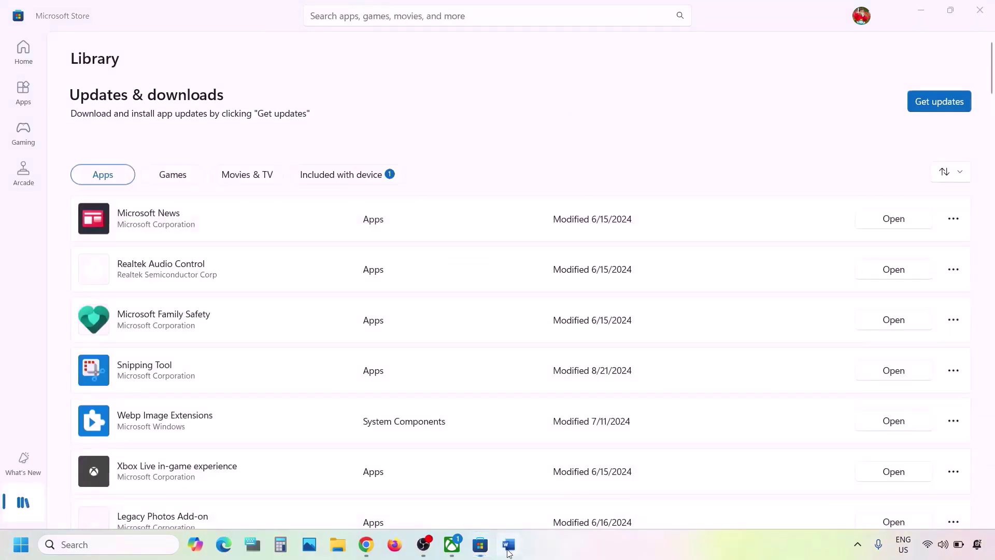
key(alt+Tab)
Step: Copy the Step 4 Get-AppxPackage re-register command from the Word notes
scroll(388, 366, down, 2)
scroll(389, 366, down, 2)
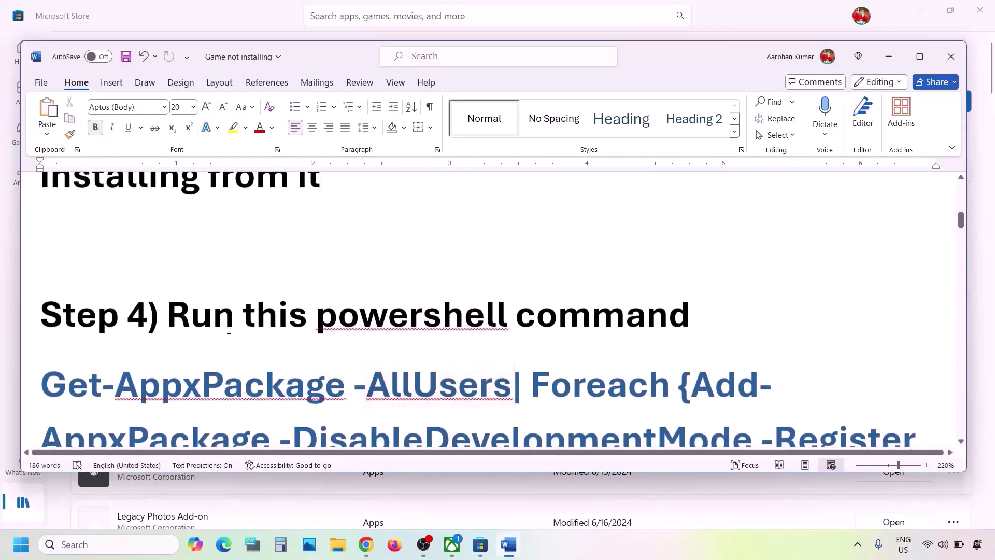
scroll(229, 330, down, 3)
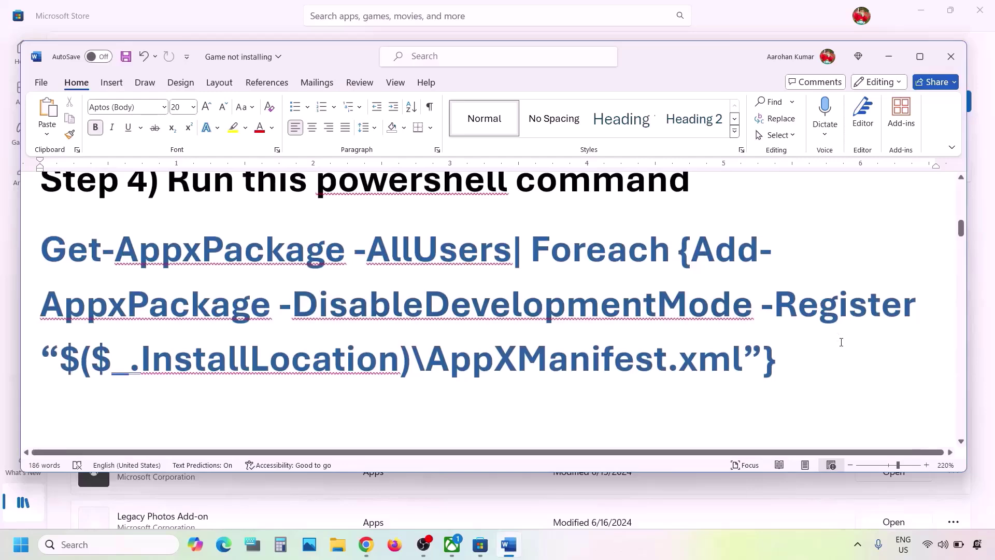
drag(813, 351, 52, 264)
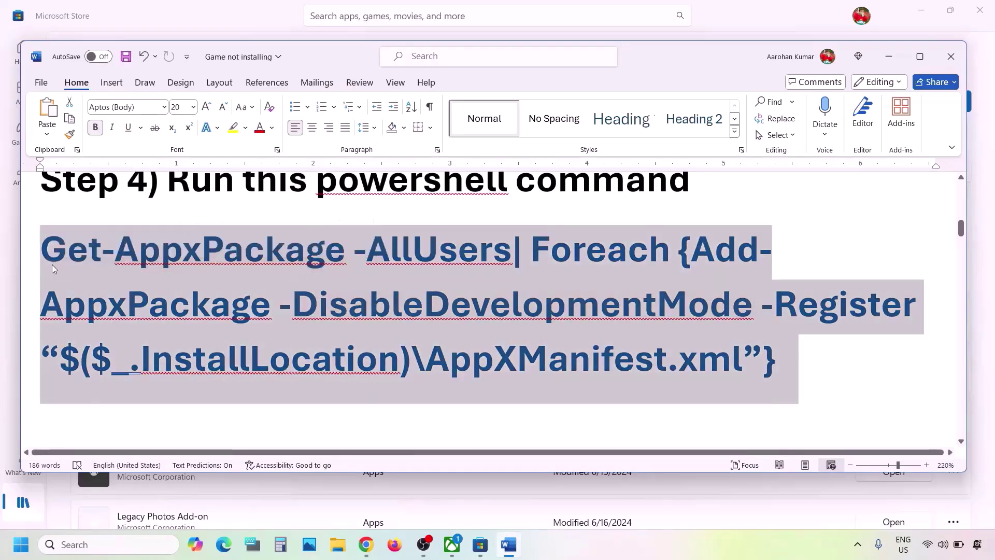
right_click(52, 264)
click(93, 300)
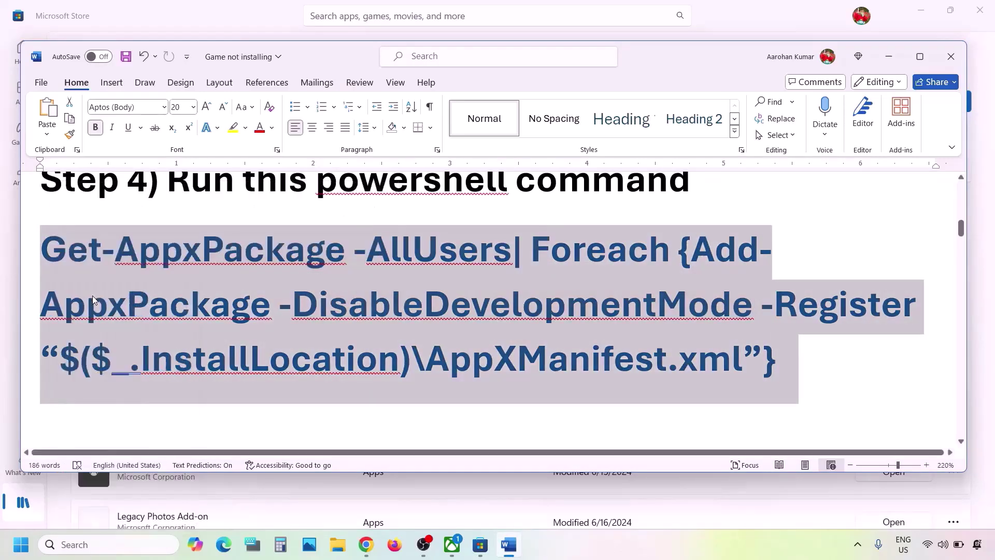
Step: Paste the command into an administrator Windows PowerShell, then reselect it in Word
click(101, 552)
text(powershell)
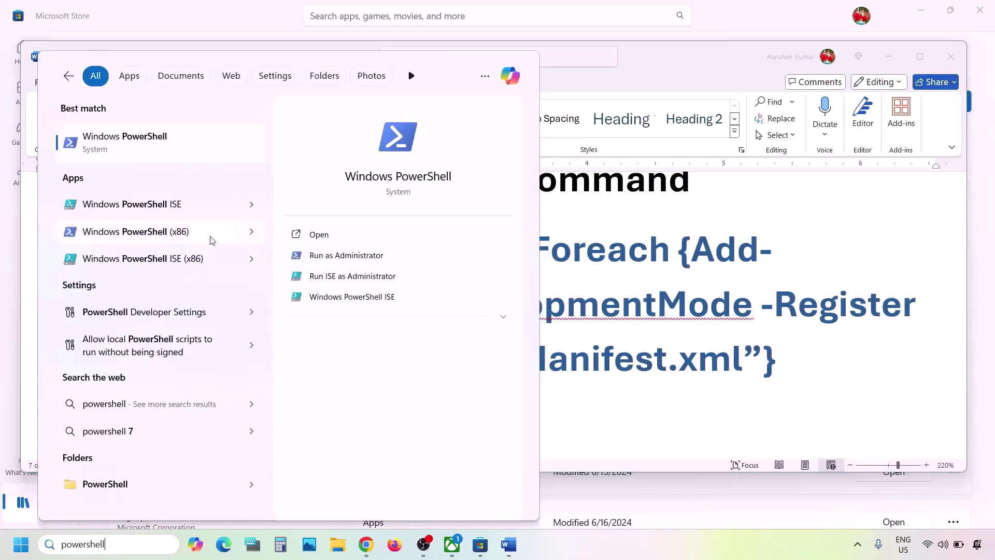
right_click(126, 146)
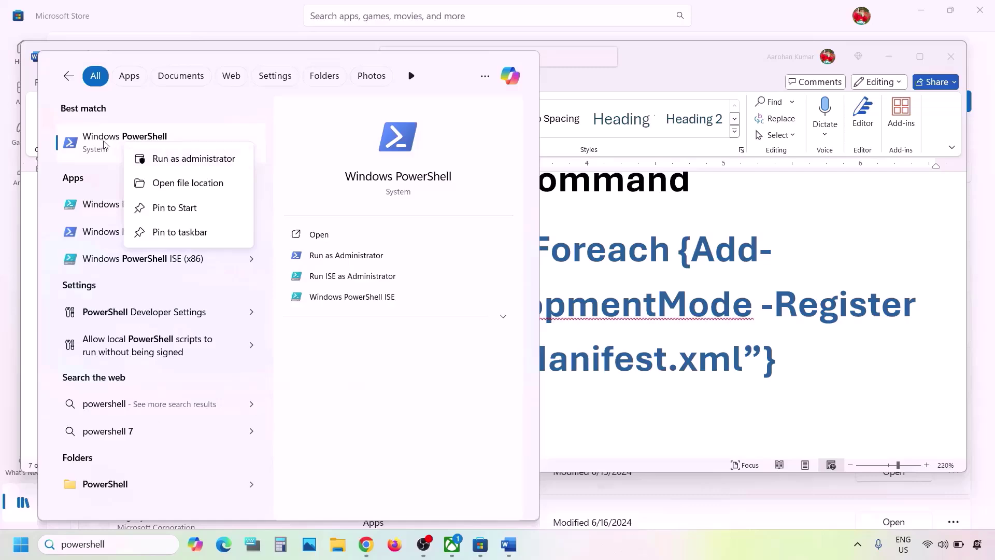
click(195, 159)
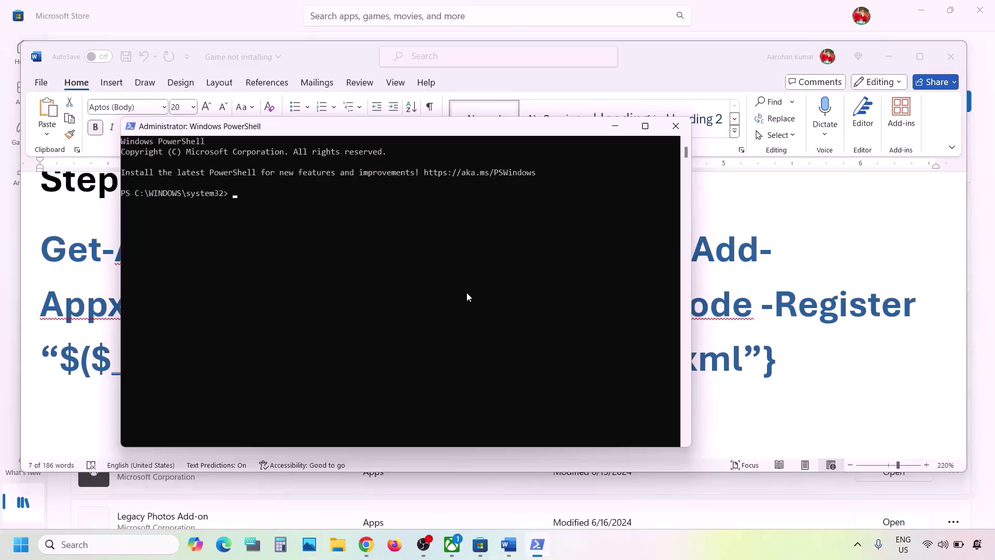
key(ctrl+v)
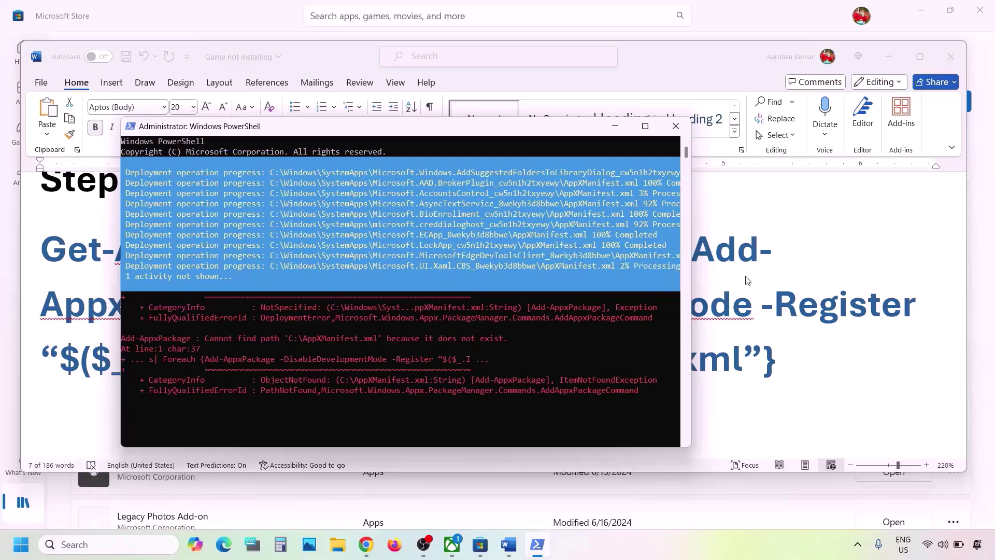
click(748, 294)
triple_click(747, 294)
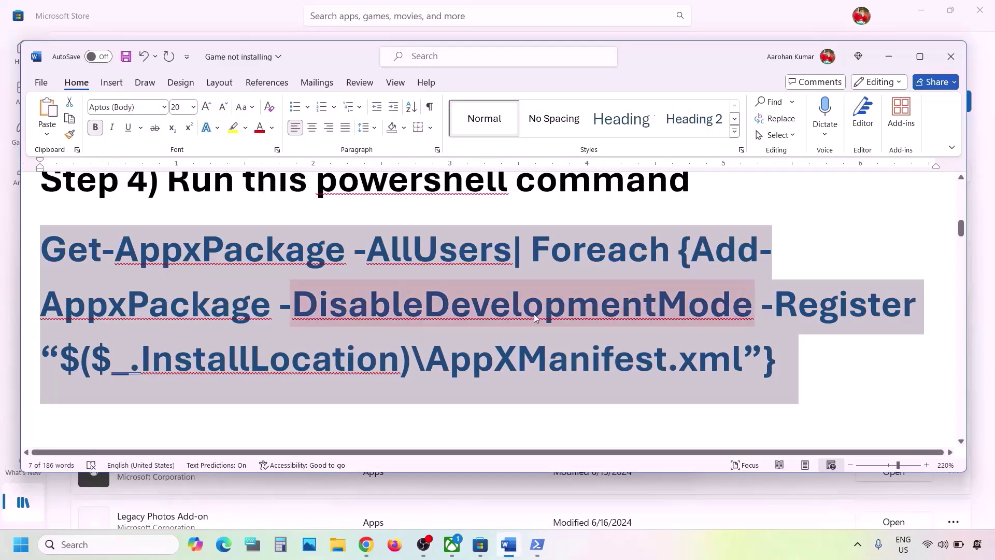
Step: Mark the Step 5 heading in the guide and open the OS (C:) drive in File Explorer
scroll(534, 313, down, 3)
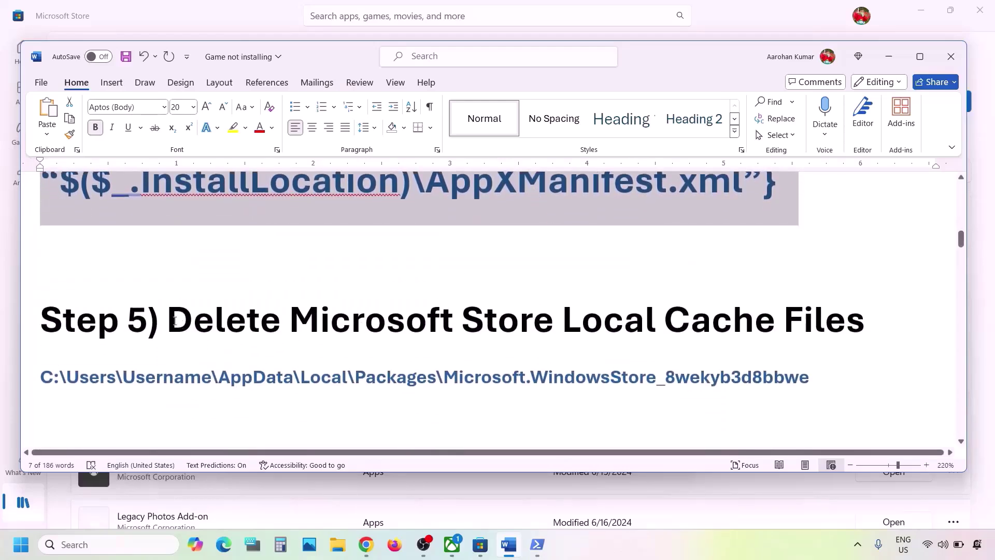
drag(174, 321, 865, 322)
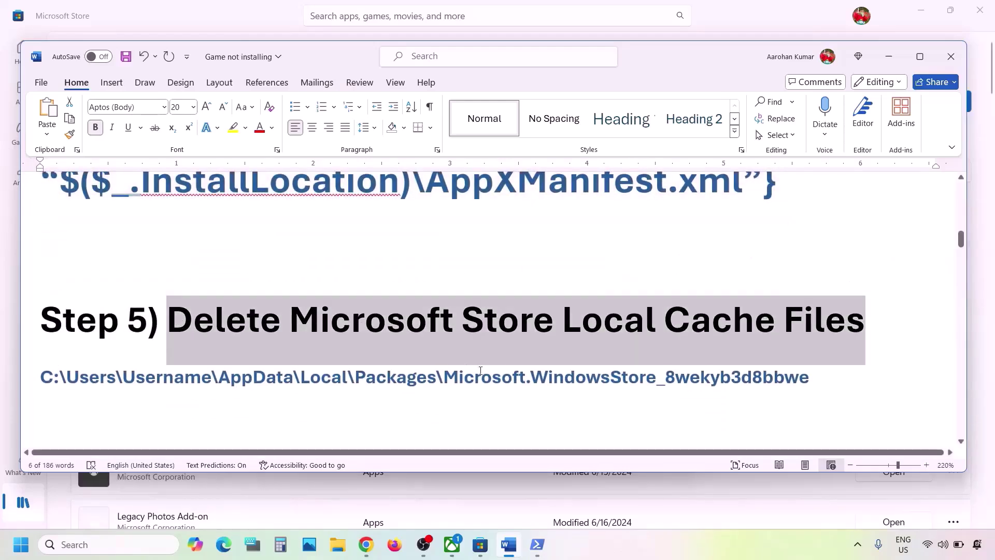
click(336, 545)
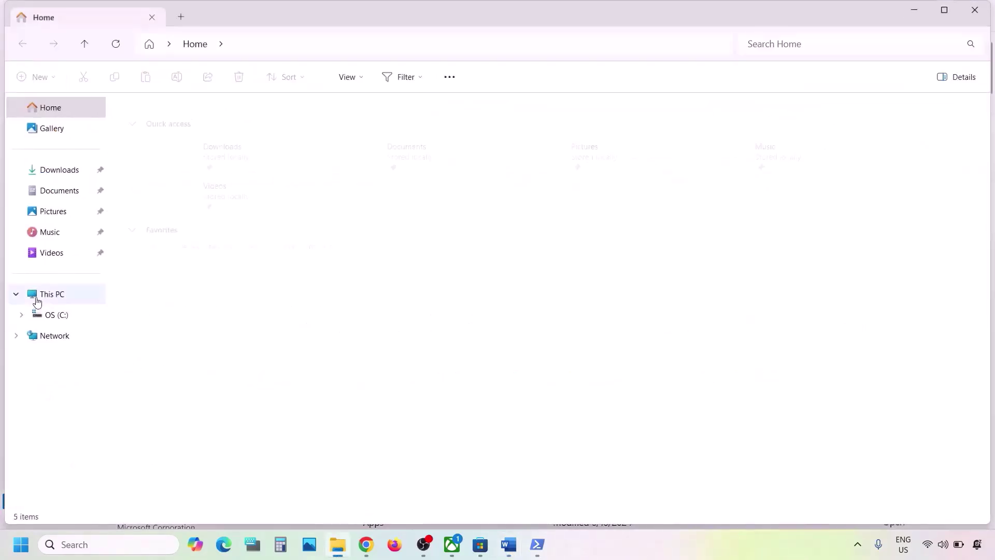
click(37, 312)
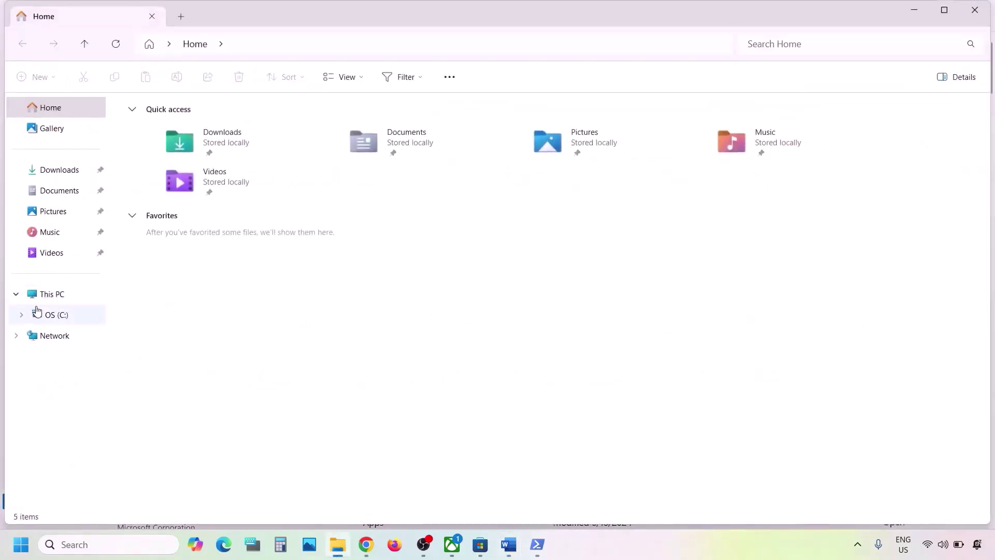
click(45, 295)
click(237, 146)
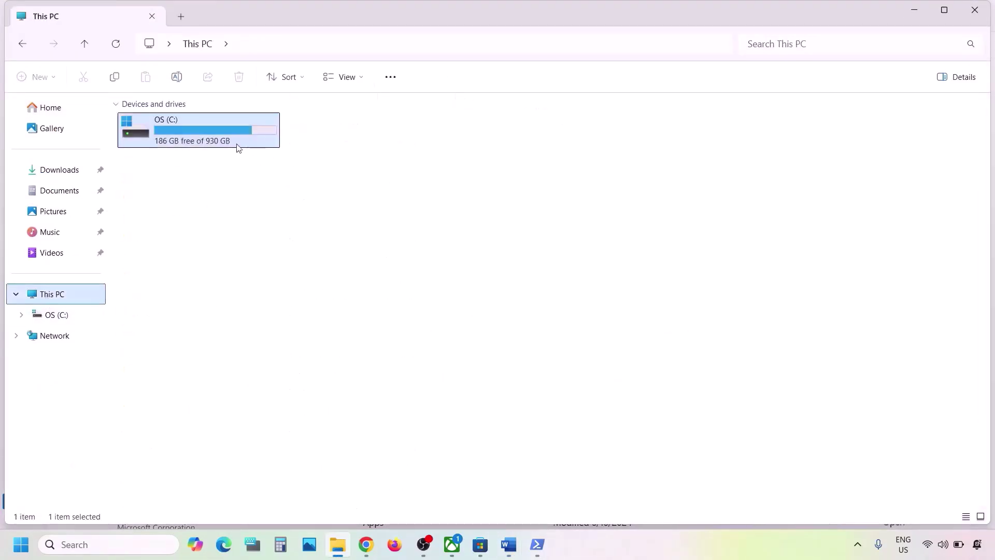
double_click(225, 143)
Step: Open C:\Users and then the user's profile folder
scroll(261, 308, down, 2)
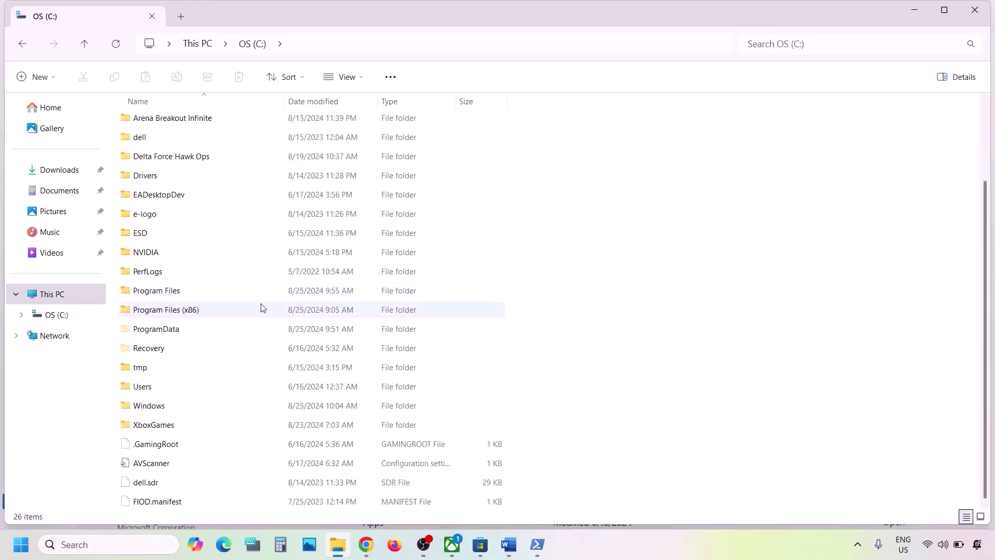
click(146, 390)
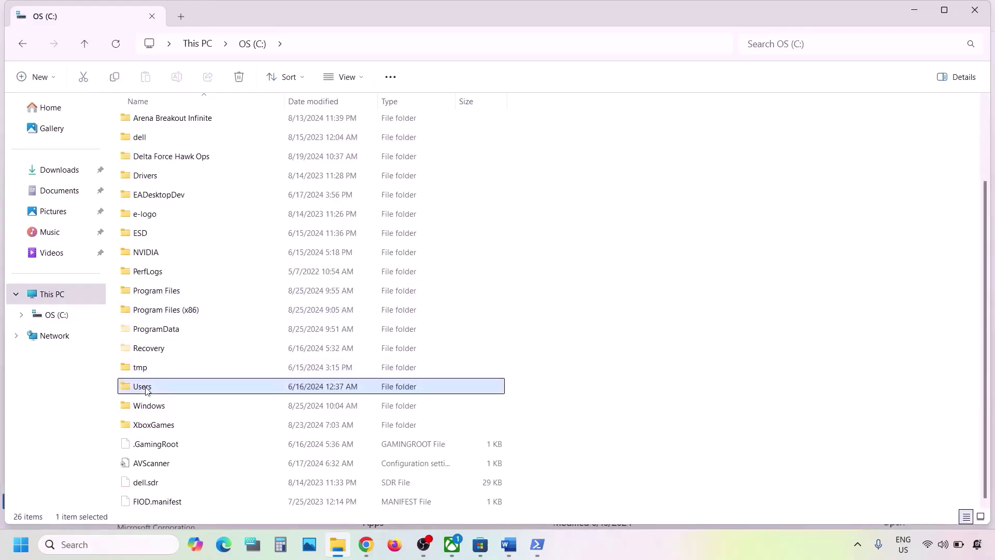
double_click(173, 390)
click(165, 126)
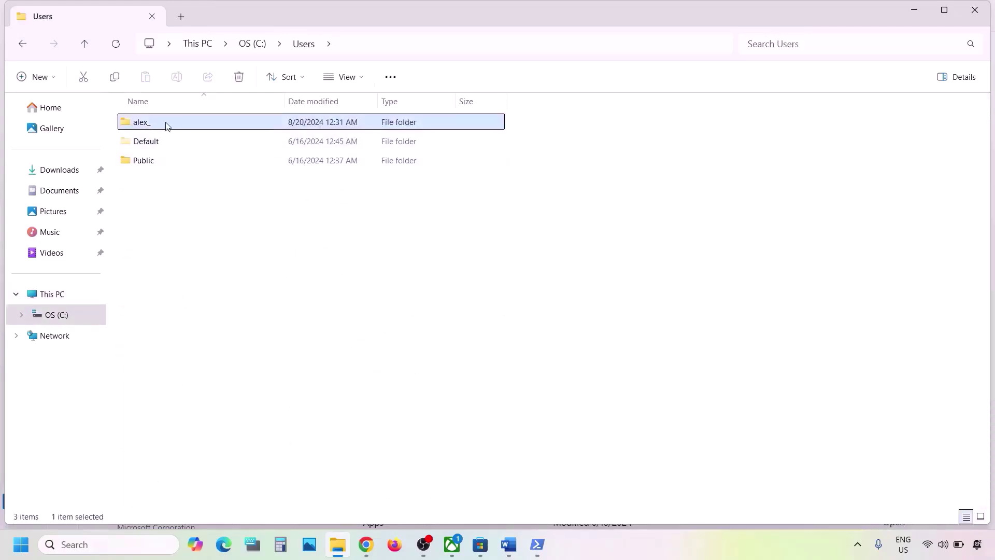
double_click(177, 124)
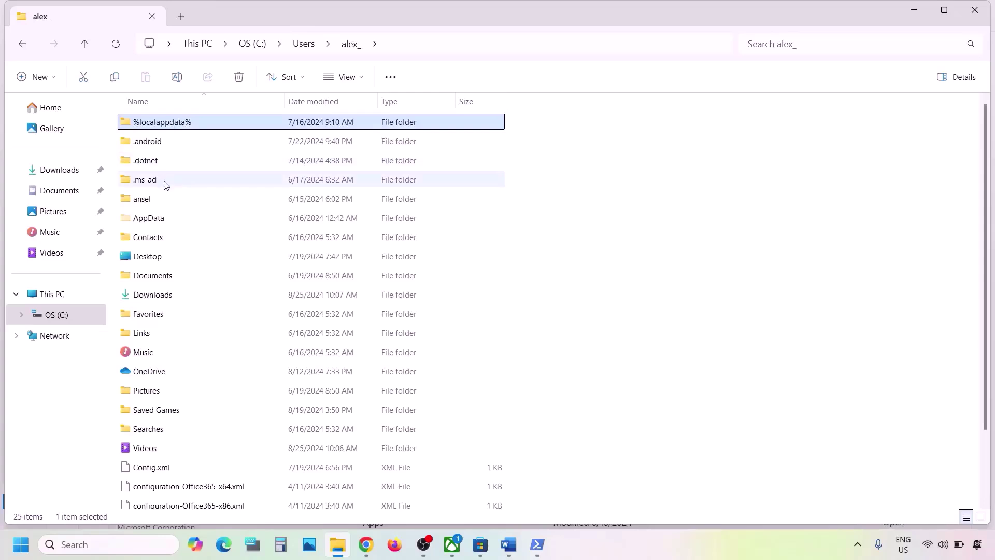
Step: Check that hidden items are shown, then open AppData\Local\Packages
click(144, 222)
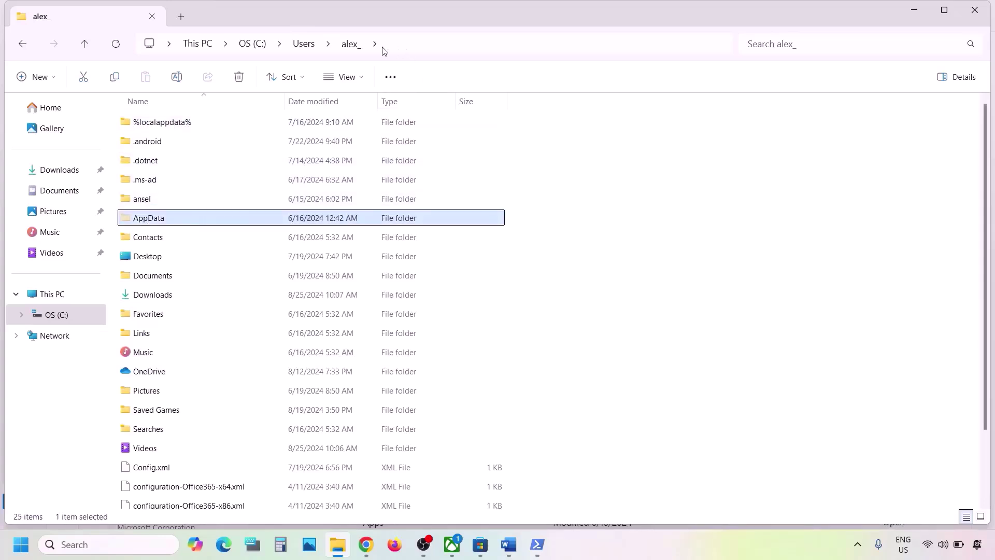
click(366, 79)
mouse_move(346, 322)
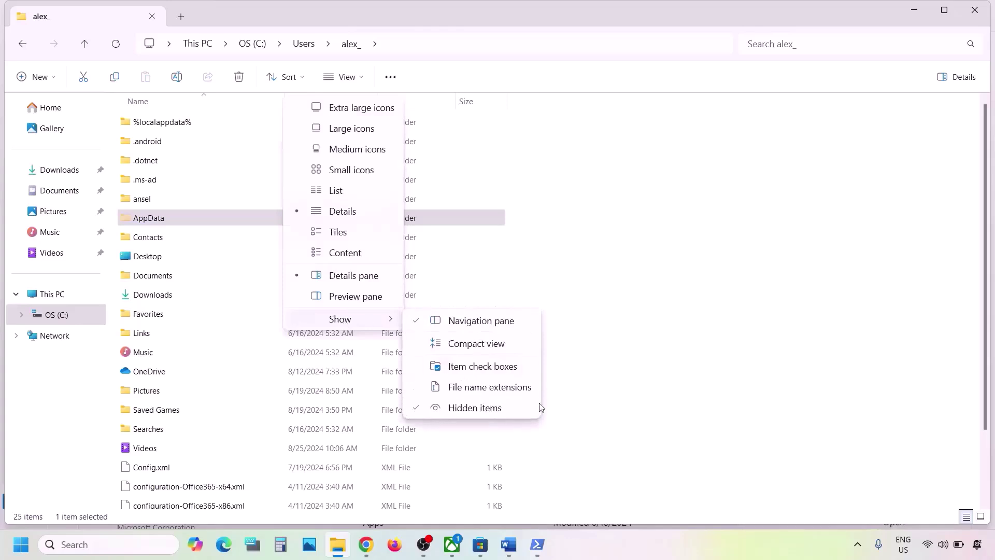
click(148, 222)
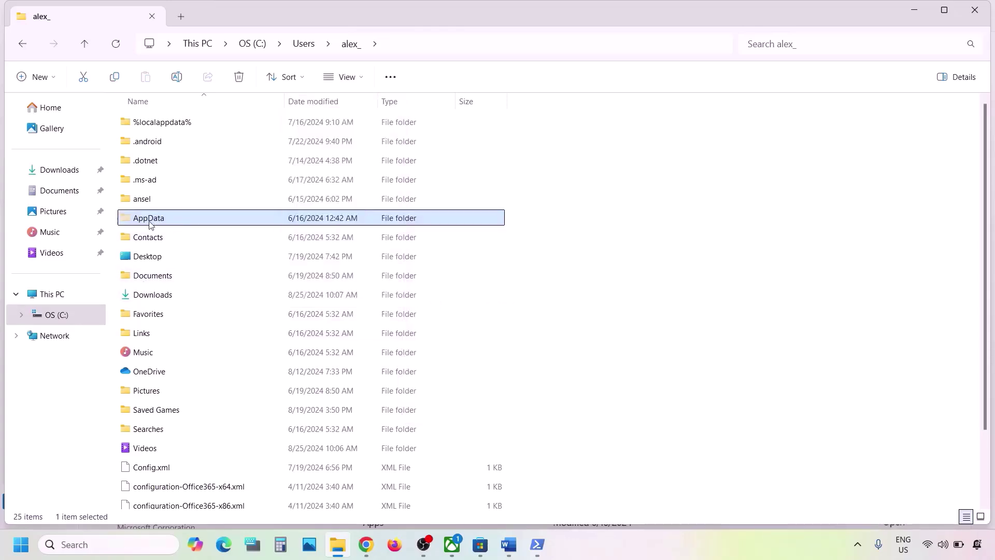
double_click(150, 224)
double_click(141, 125)
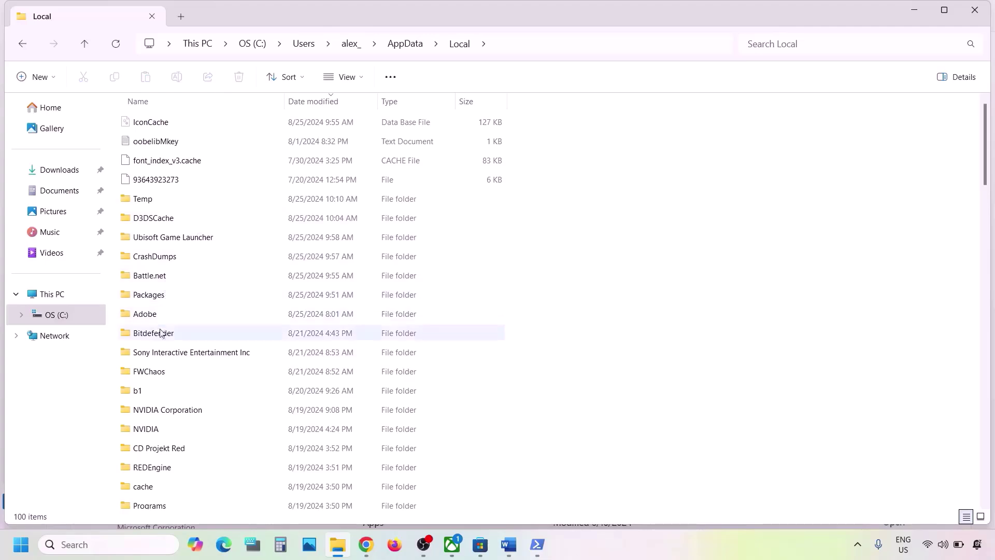
double_click(155, 295)
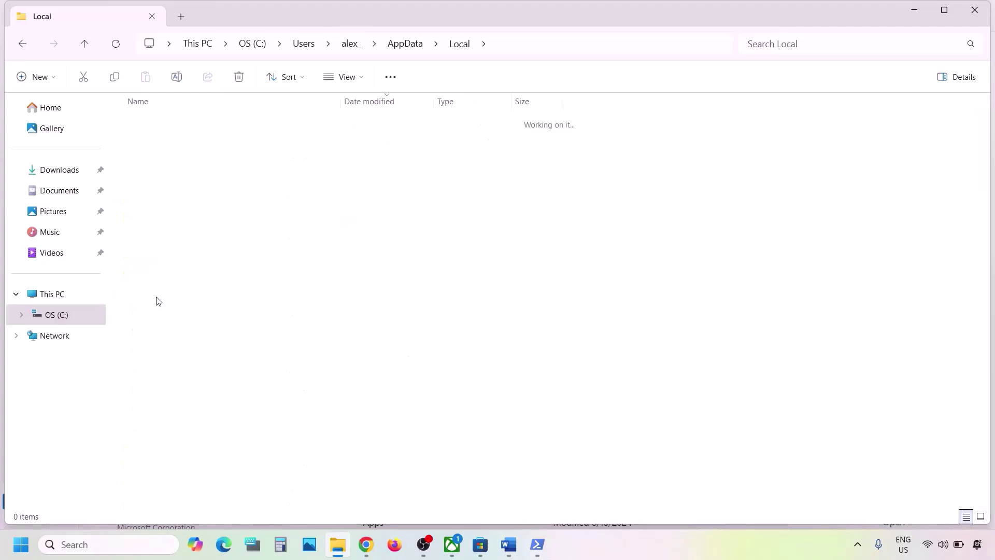
Step: Find the Microsoft.WindowsStore_8wekyb3d8bbwe folder among the 167 packages, checking its name in the guide
scroll(243, 308, down, 5)
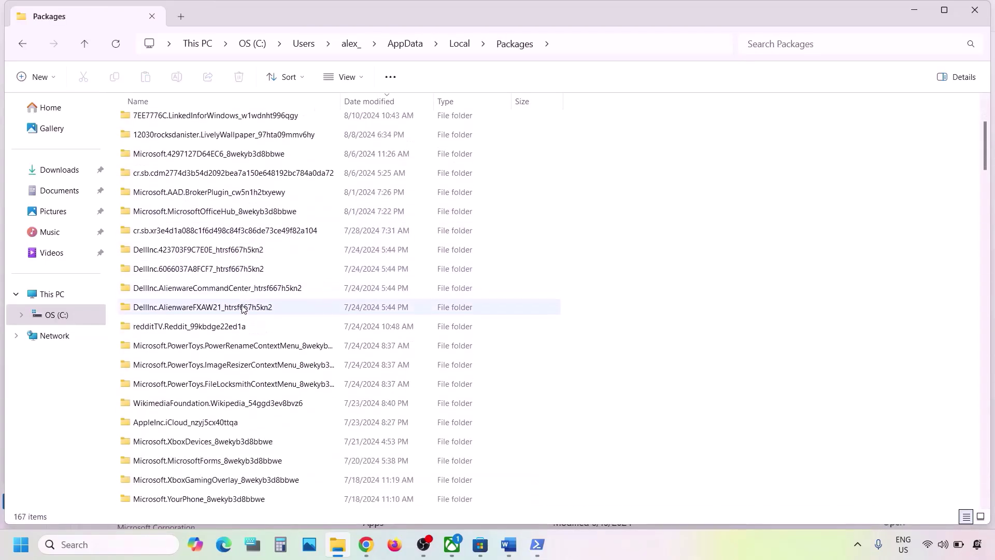
scroll(243, 308, down, 6)
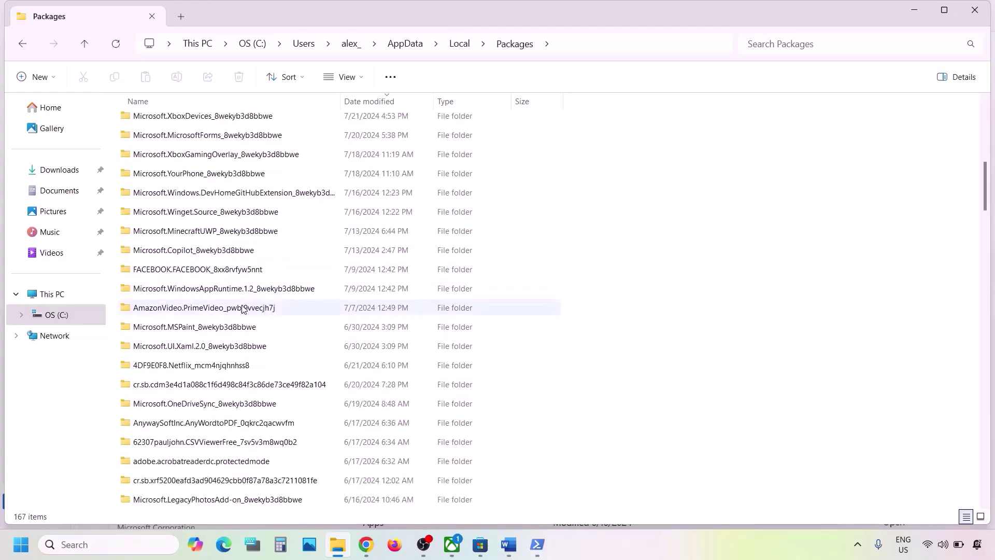
click(509, 544)
drag(454, 378, 810, 378)
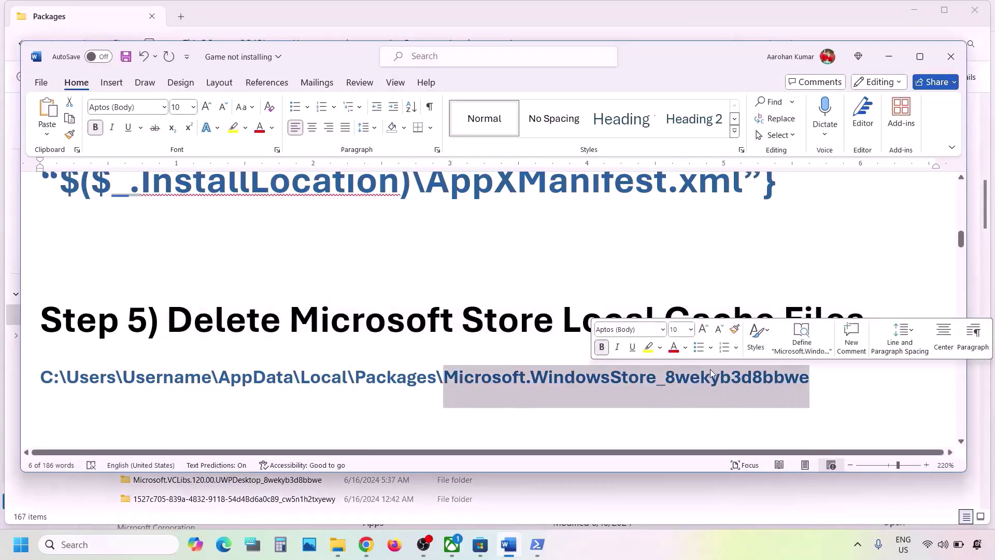
click(889, 56)
scroll(212, 414, down, 7)
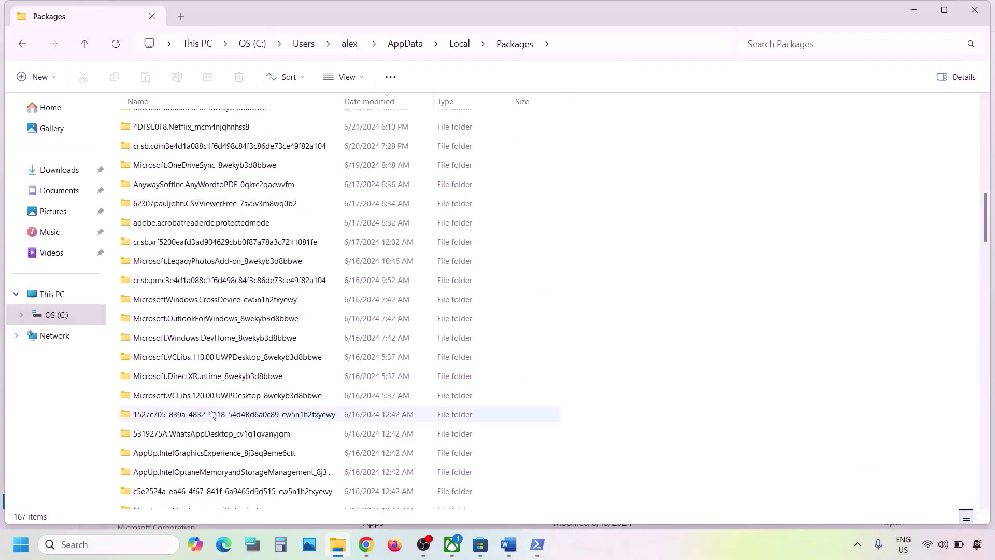
scroll(211, 415, down, 5)
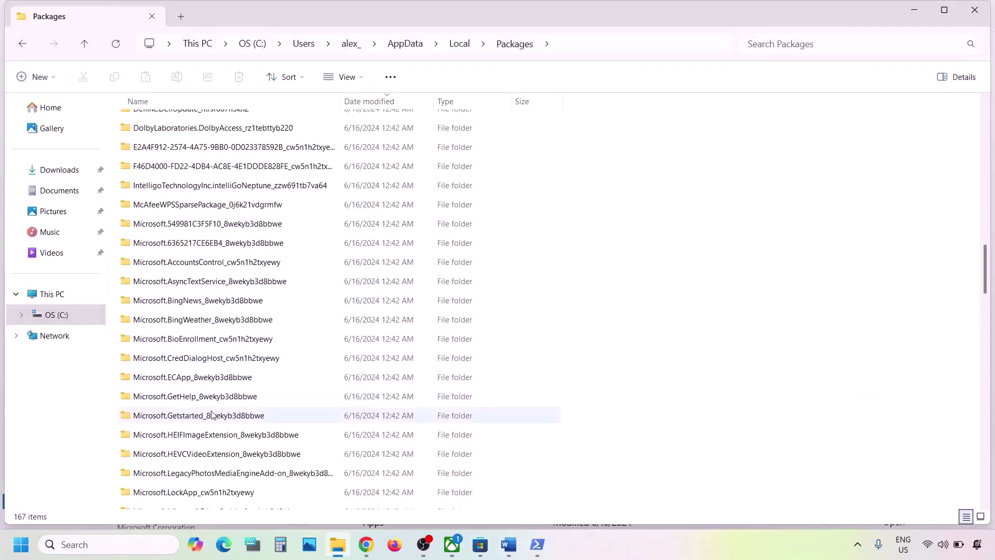
scroll(211, 415, down, 5)
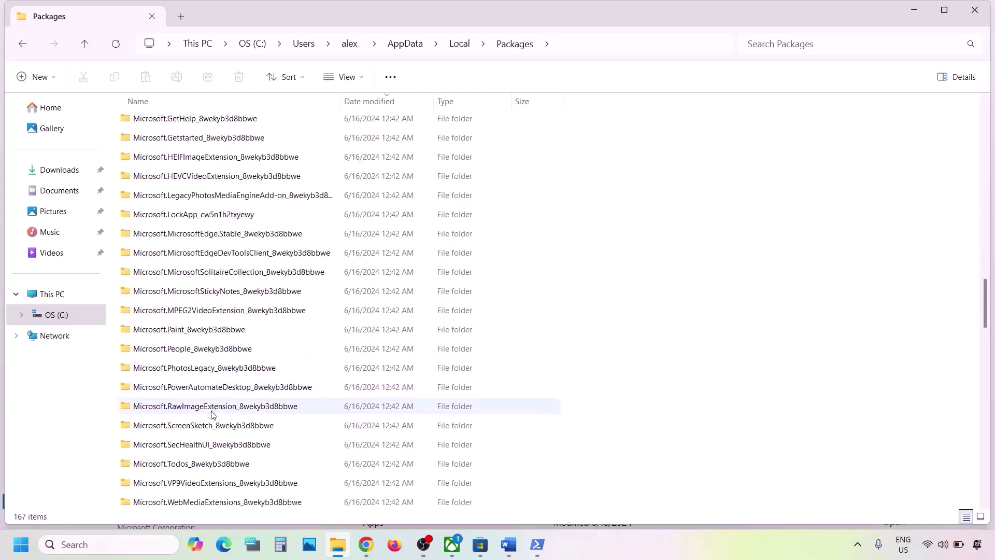
scroll(211, 414, down, 6)
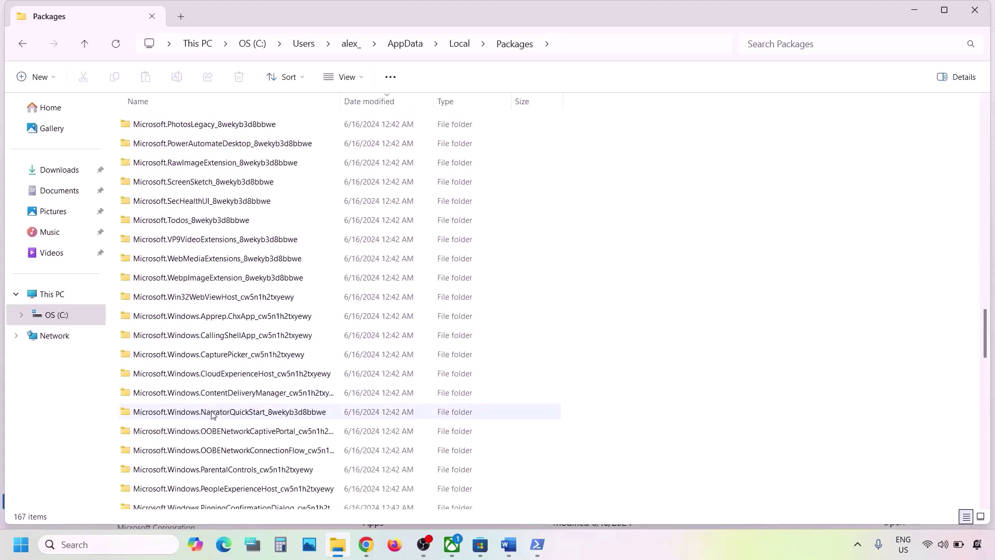
scroll(212, 415, down, 2)
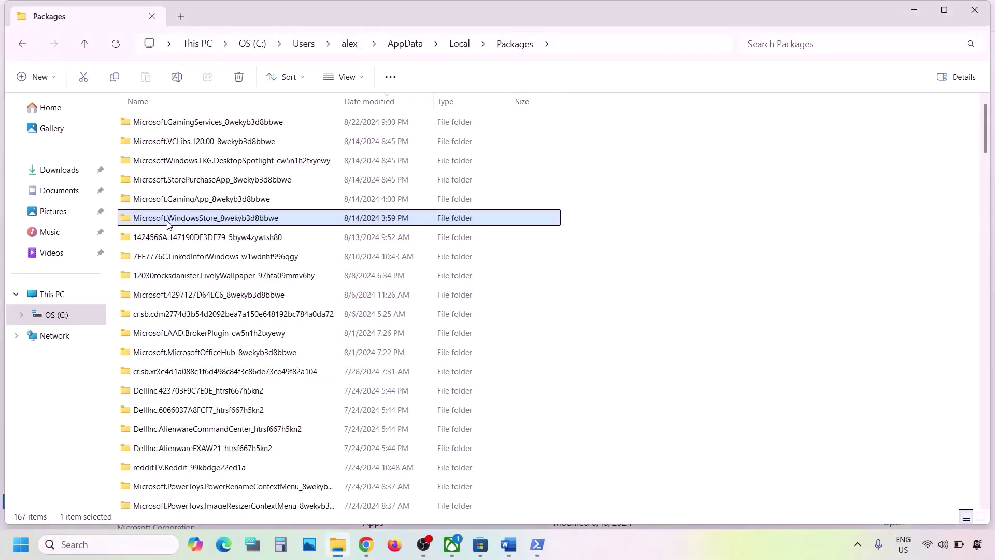
Step: Delete LocalCache from Microsoft.WindowsStore_8wekyb3d8bbwe, leaving 7 items, and return to the Word guide
double_click(264, 218)
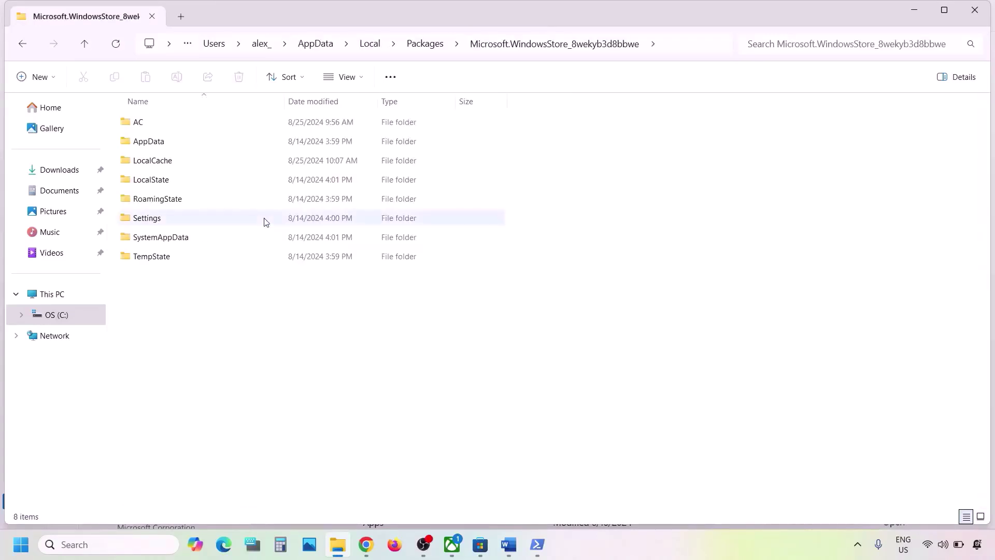
click(203, 163)
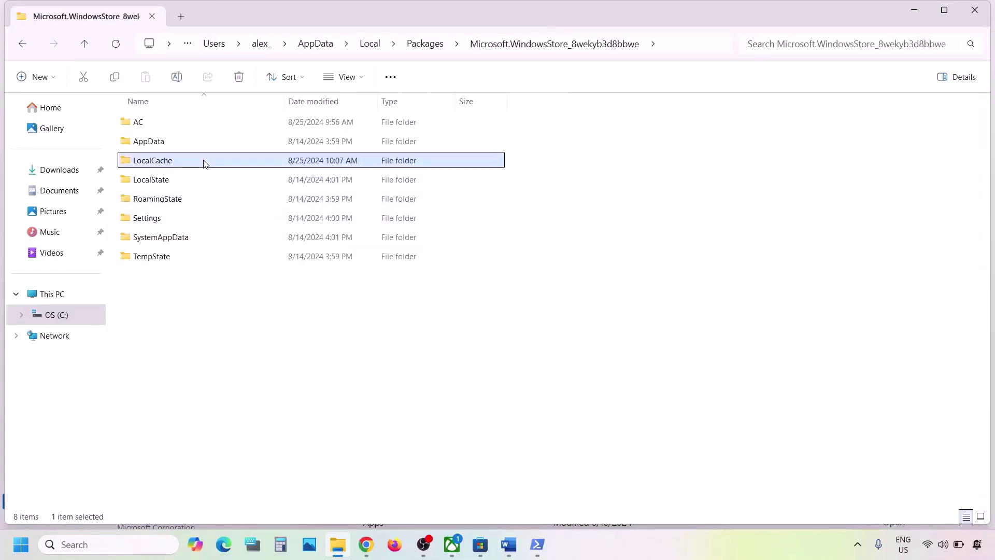
right_click(173, 163)
click(265, 166)
click(509, 544)
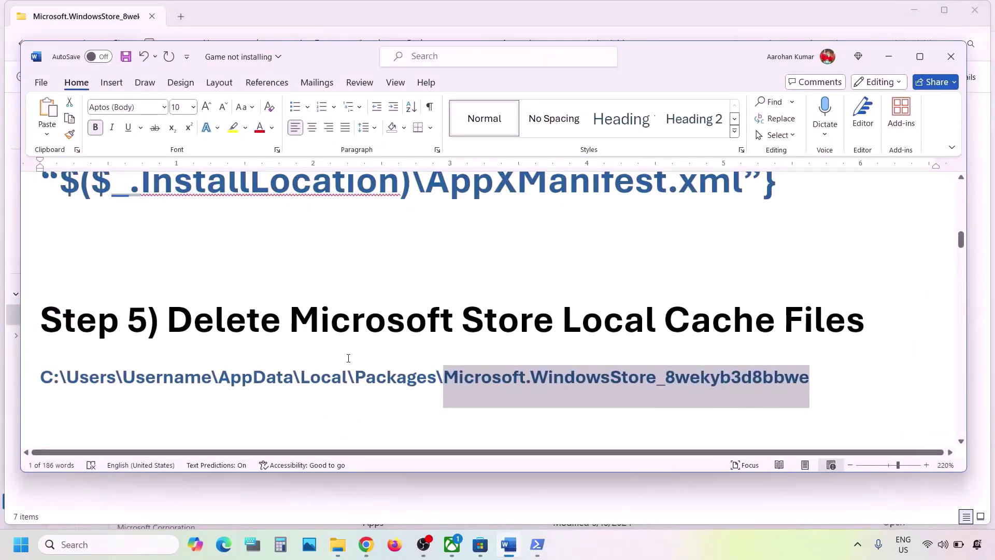
Step: Copy WSRESET from Step 6 and run it from Windows search, then return to Word
scroll(349, 358, down, 3)
click(300, 343)
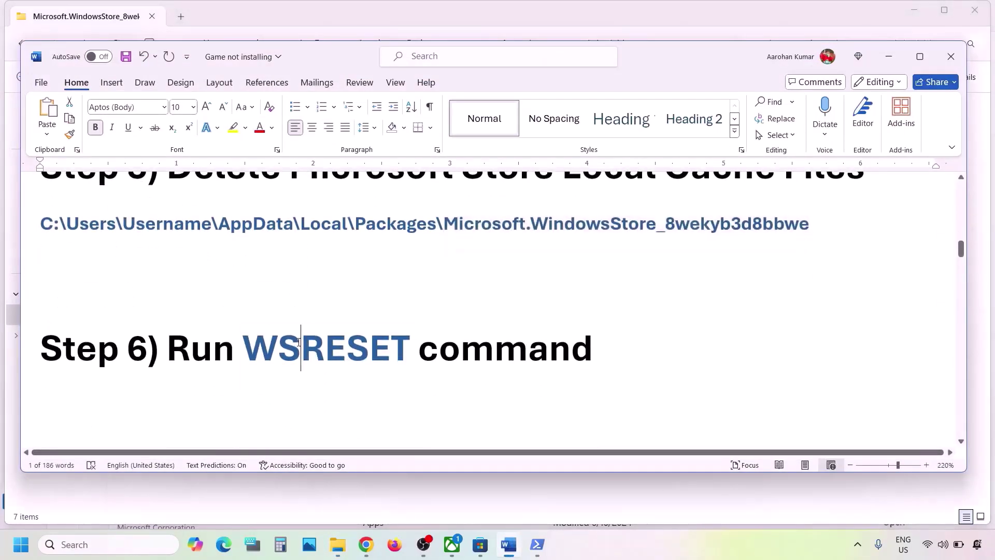
double_click(300, 343)
key(ctrl+c)
click(95, 545)
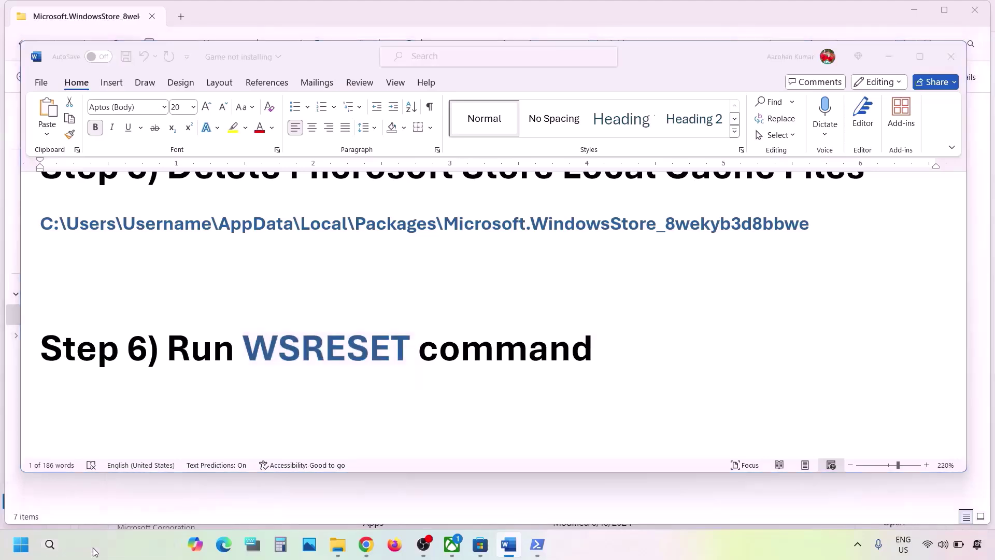
key(ctrl+v)
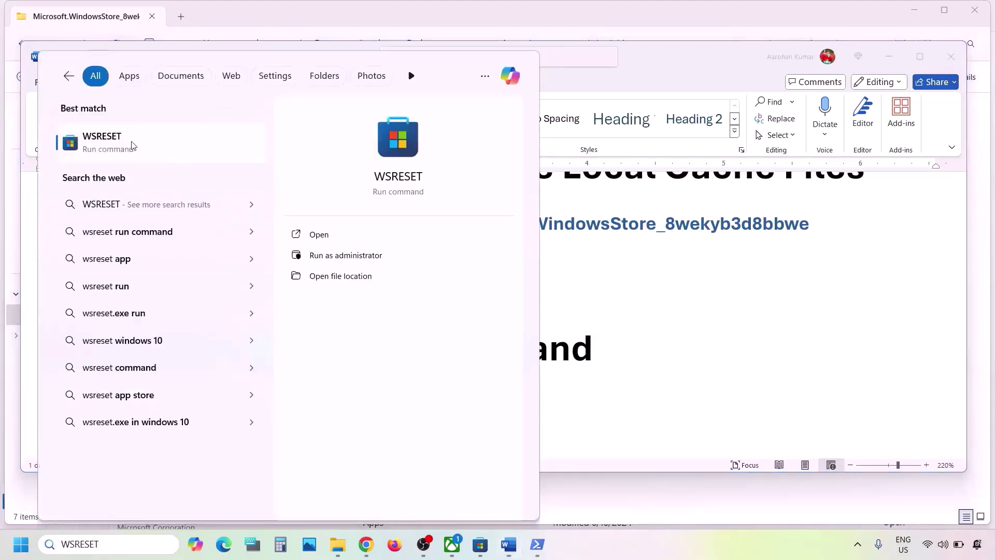
click(132, 144)
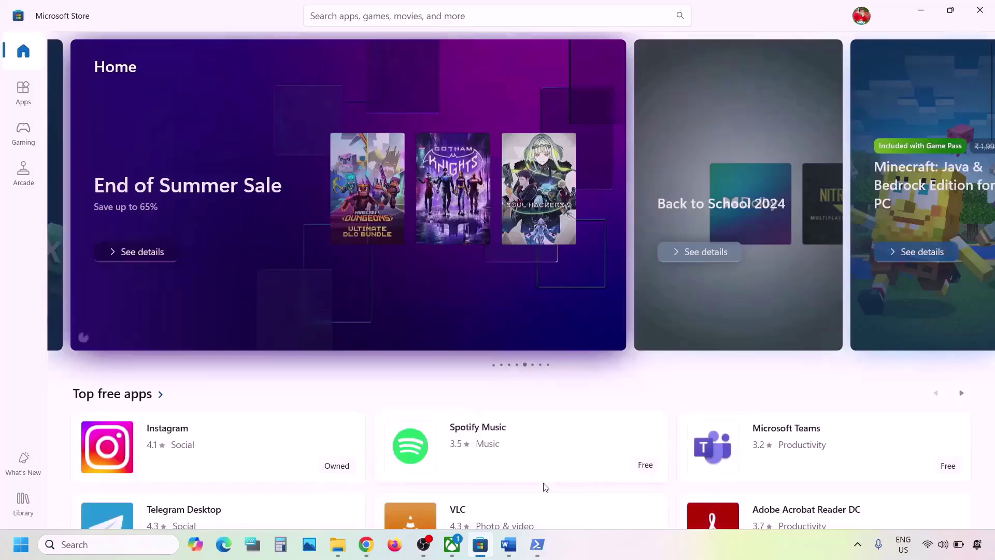
click(509, 544)
Step: Mark Step 7 in the notes and open the Xbox app's App settings page
scroll(358, 332, down, 4)
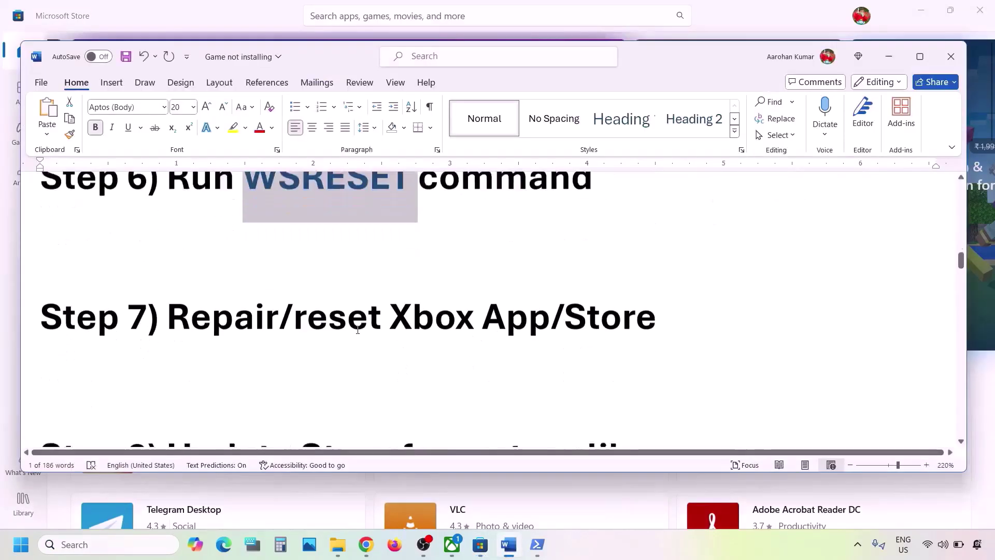
scroll(355, 329, up, 1)
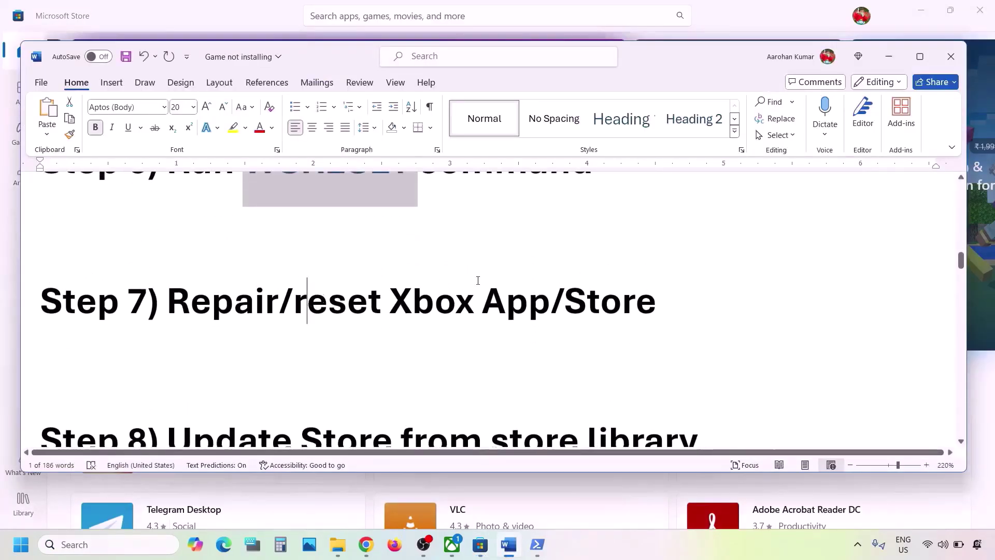
drag(478, 281, 674, 292)
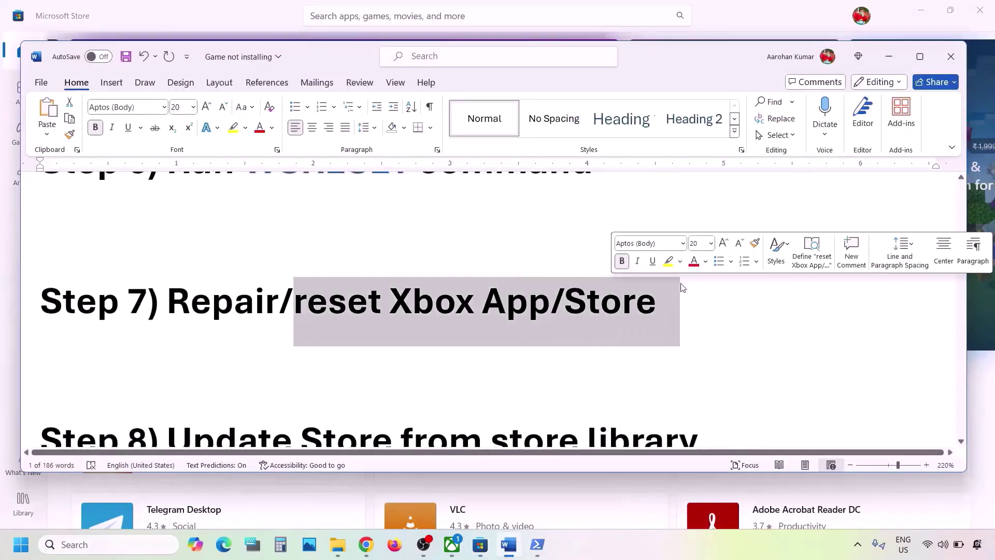
click(107, 544)
text(xbox)
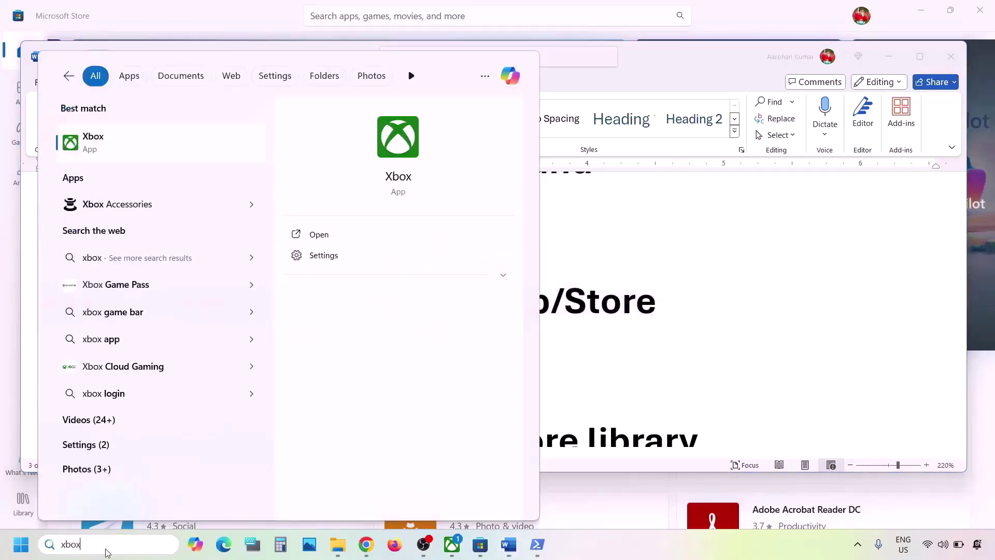
right_click(120, 151)
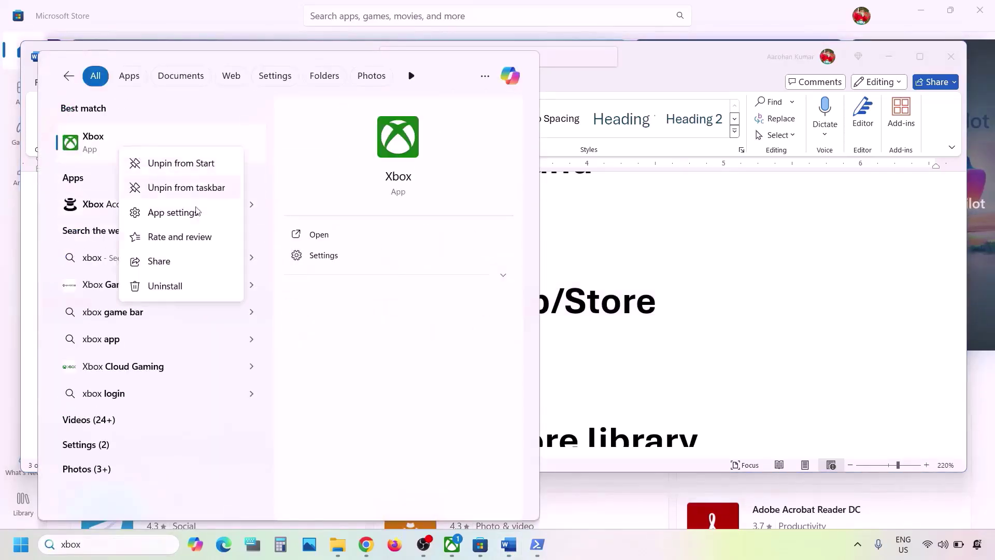
click(171, 214)
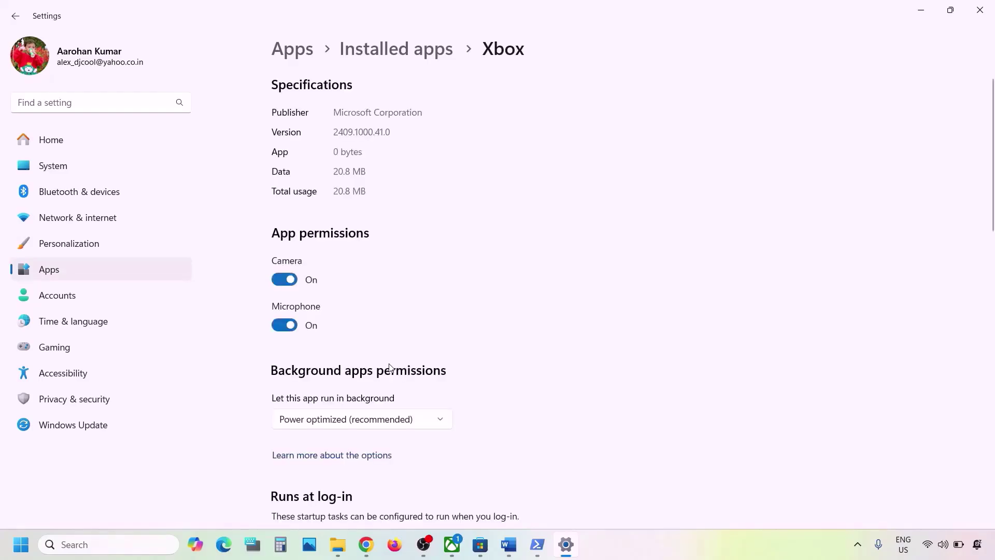
Step: Repair the Xbox app, then reset it and confirm deleting its data
scroll(391, 368, down, 10)
scroll(391, 368, down, 2)
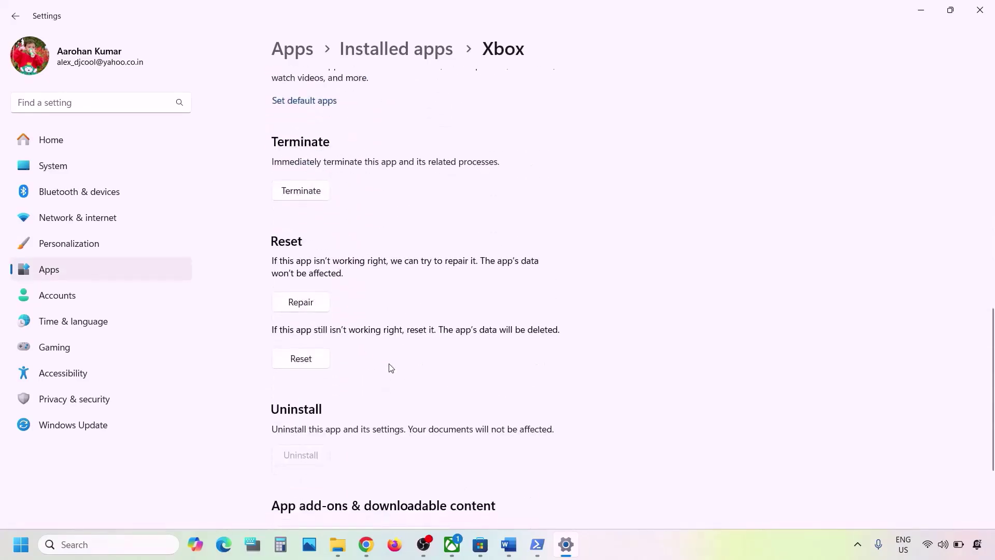
click(312, 306)
click(313, 363)
click(362, 323)
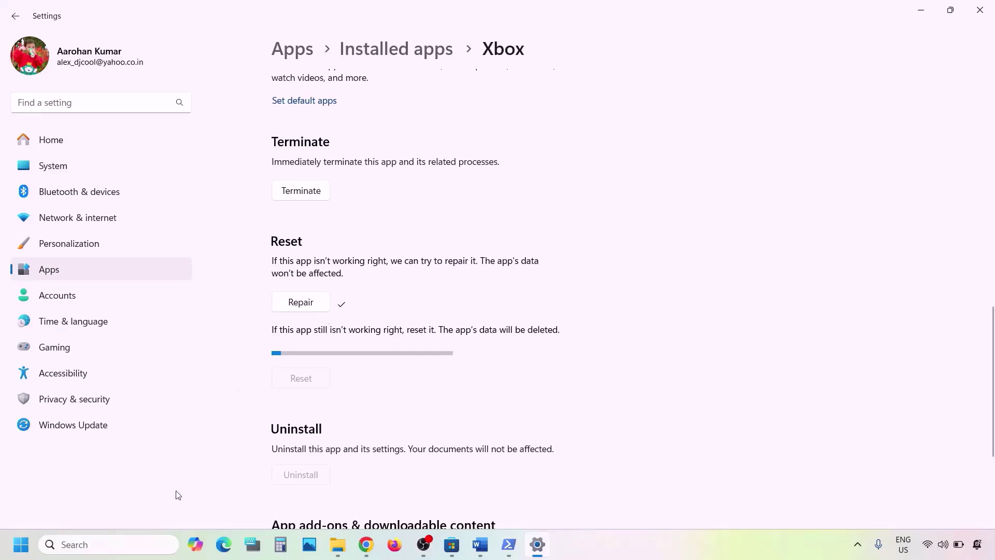
click(116, 544)
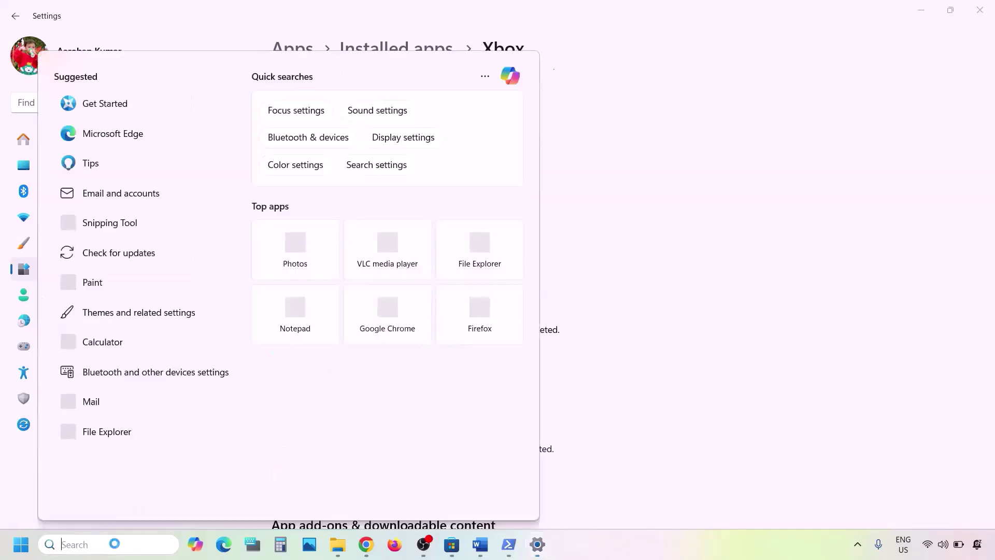
Step: Repair the Microsoft Store from its App settings, then reset it and confirm wiping its data
text(store)
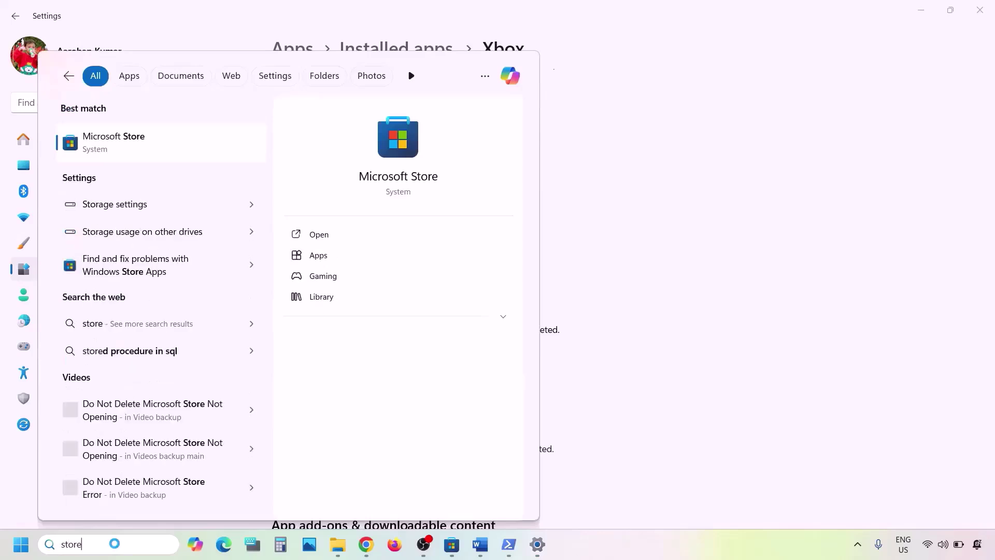
right_click(110, 151)
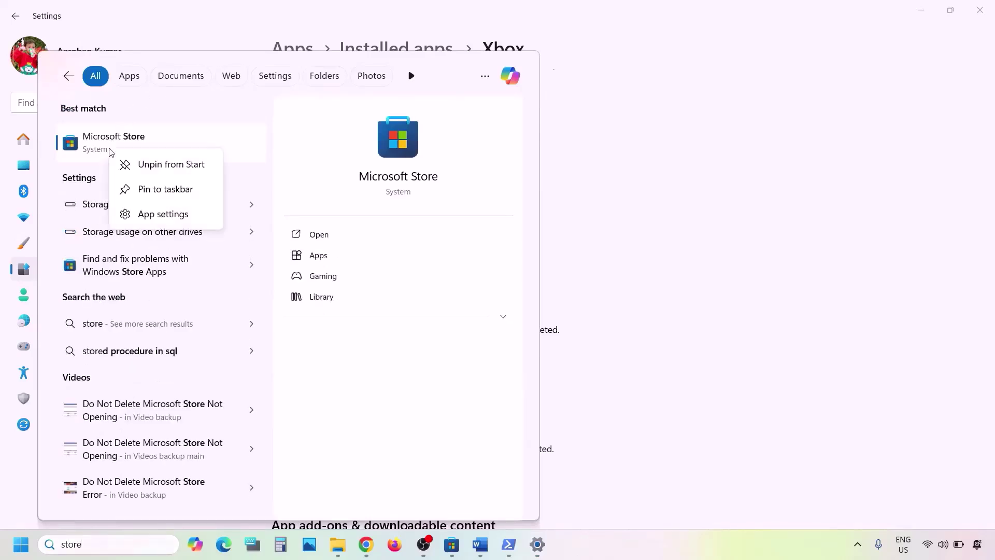
click(150, 213)
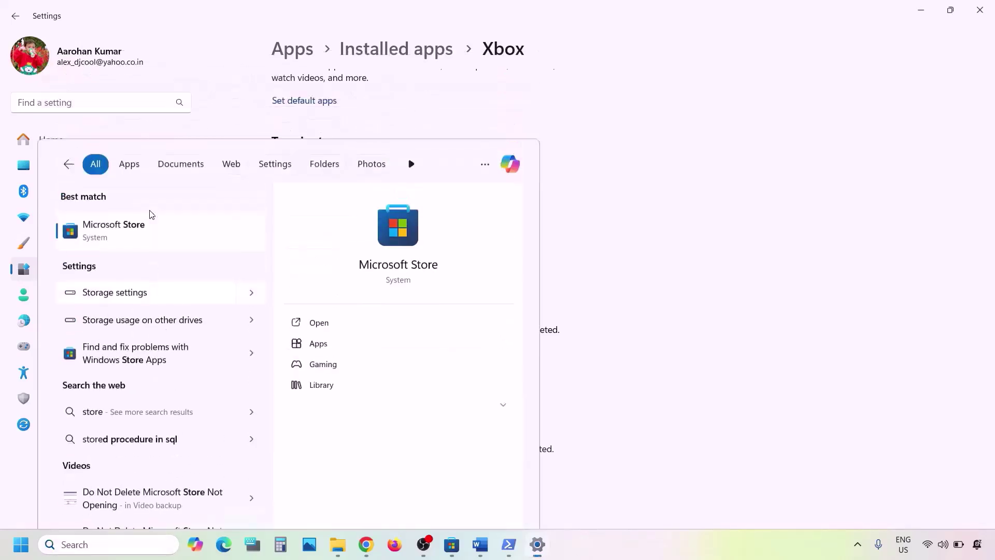
scroll(435, 289, down, 8)
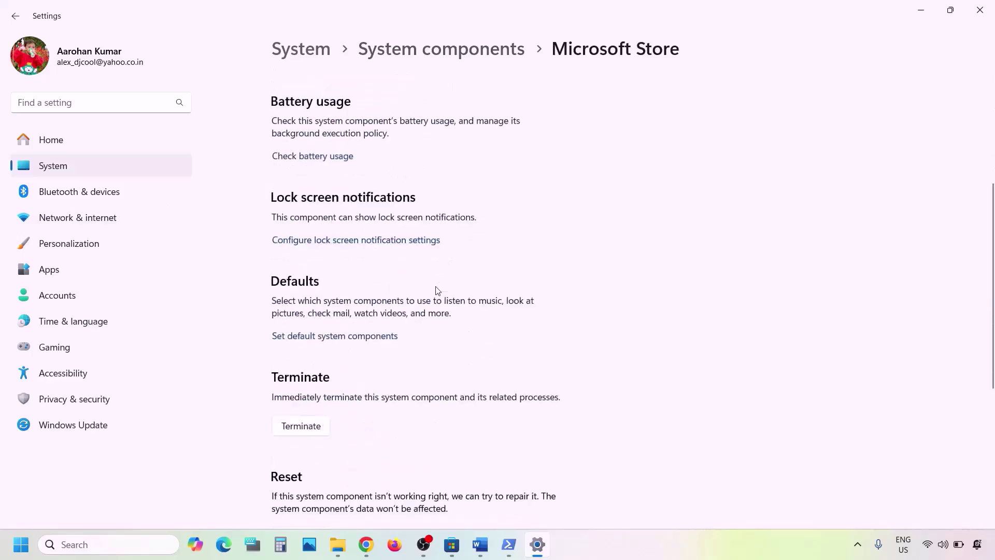
click(303, 222)
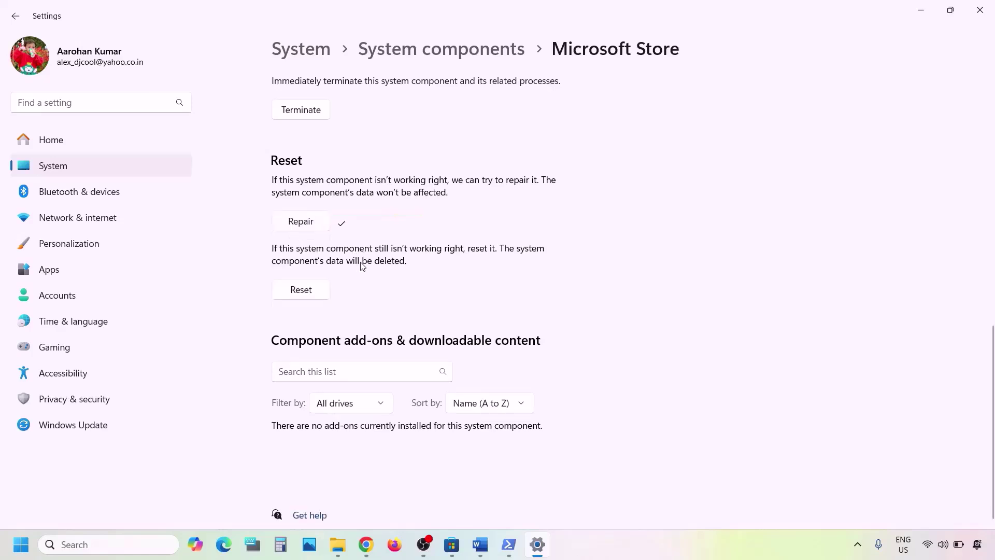
click(301, 291)
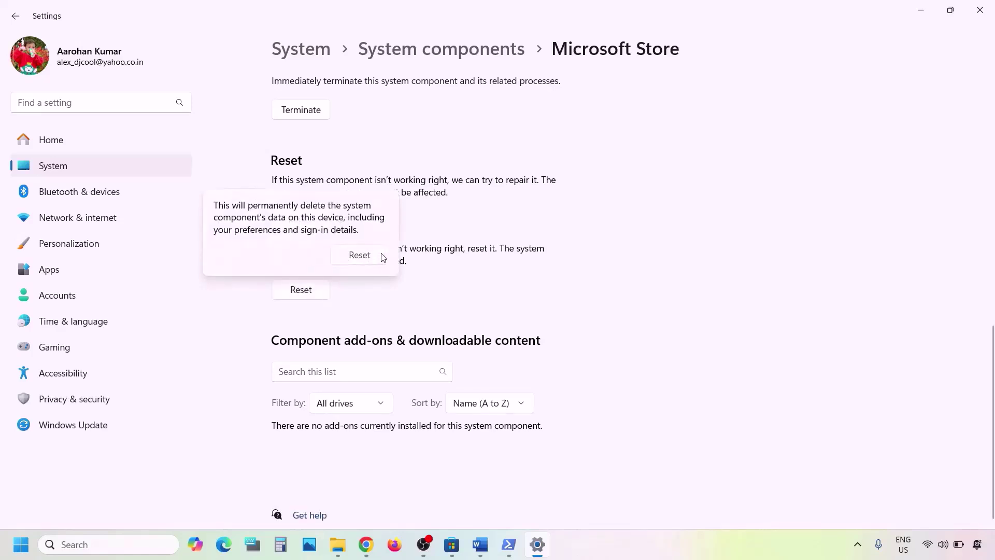
click(383, 258)
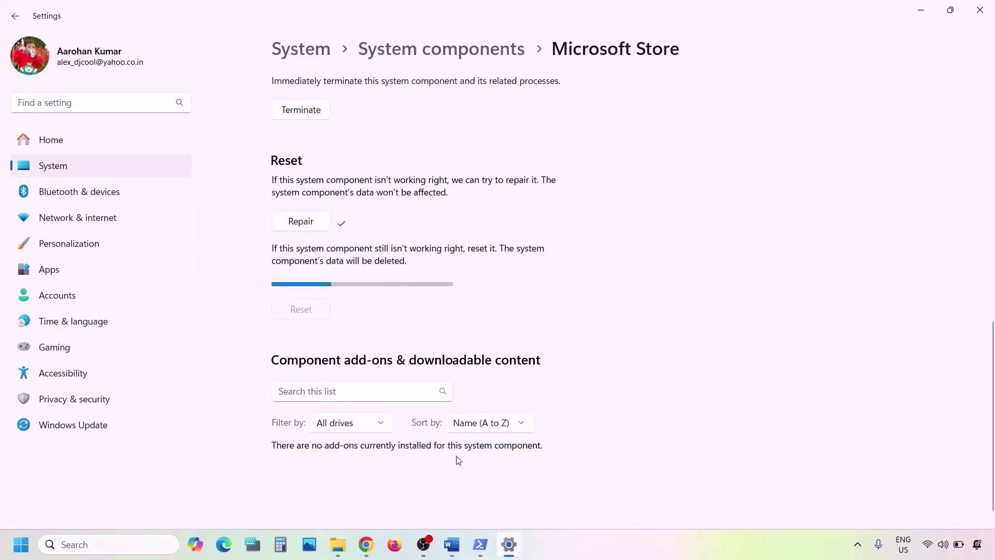
click(452, 544)
Step: Mark Step 8 and open Microsoft Store maximized on its Library page
scroll(364, 391, down, 2)
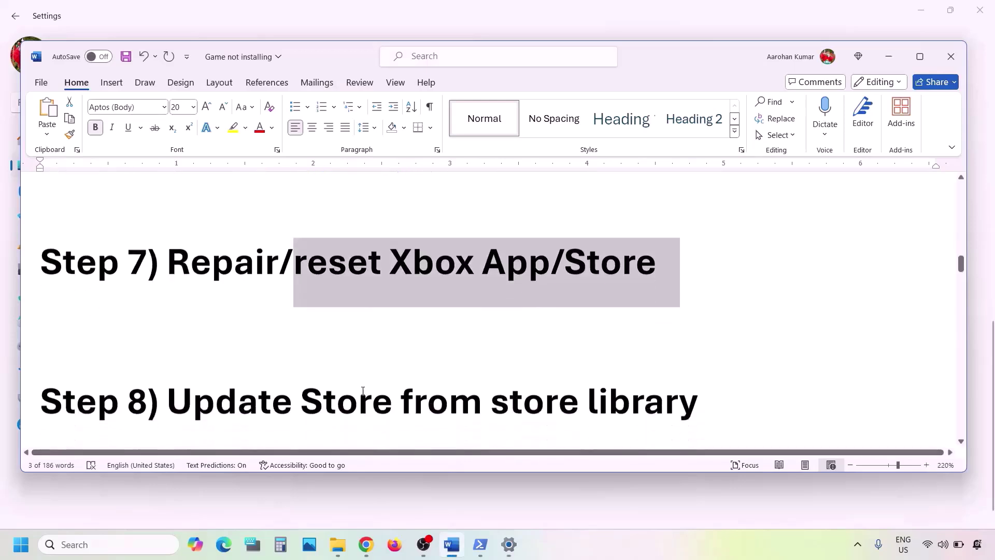
scroll(363, 390, down, 2)
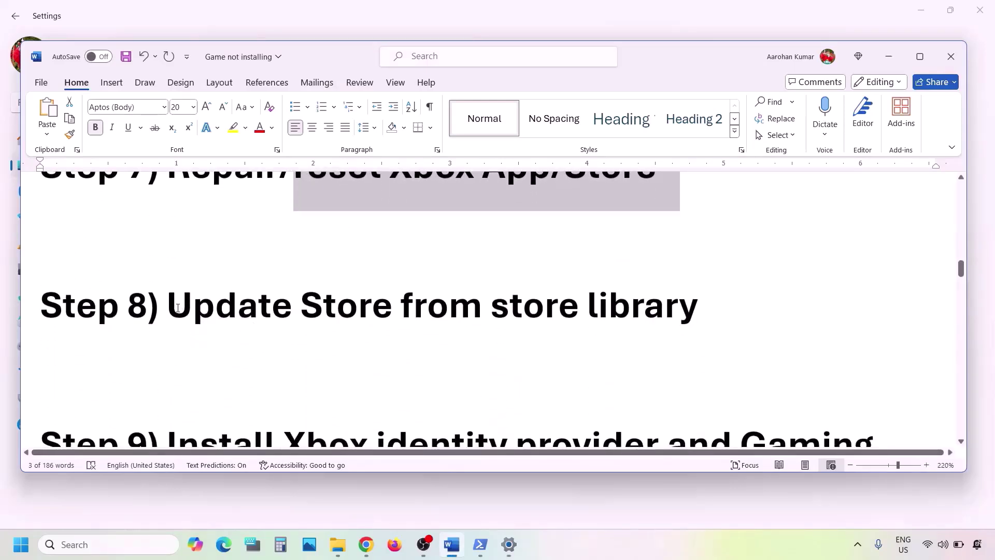
drag(178, 308, 650, 321)
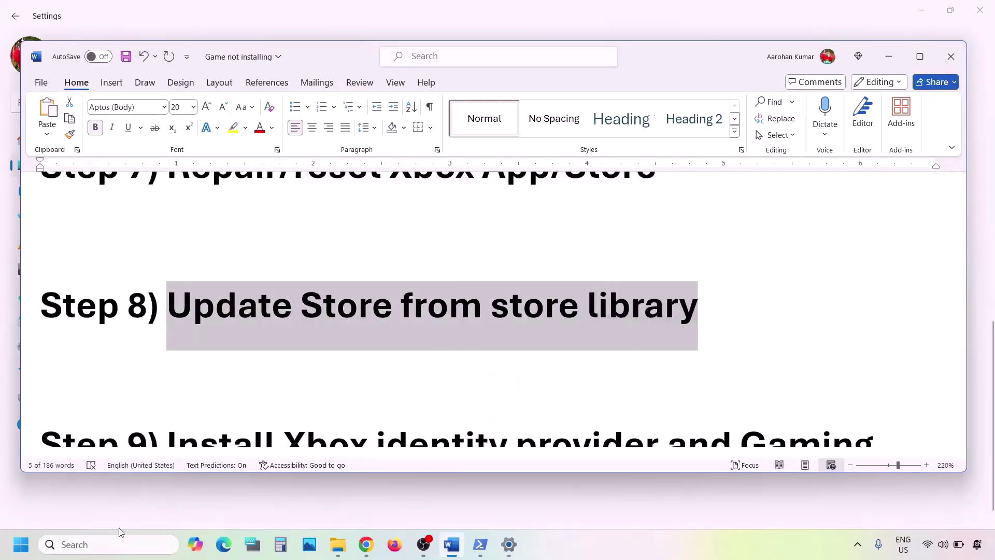
click(93, 543)
text(store)
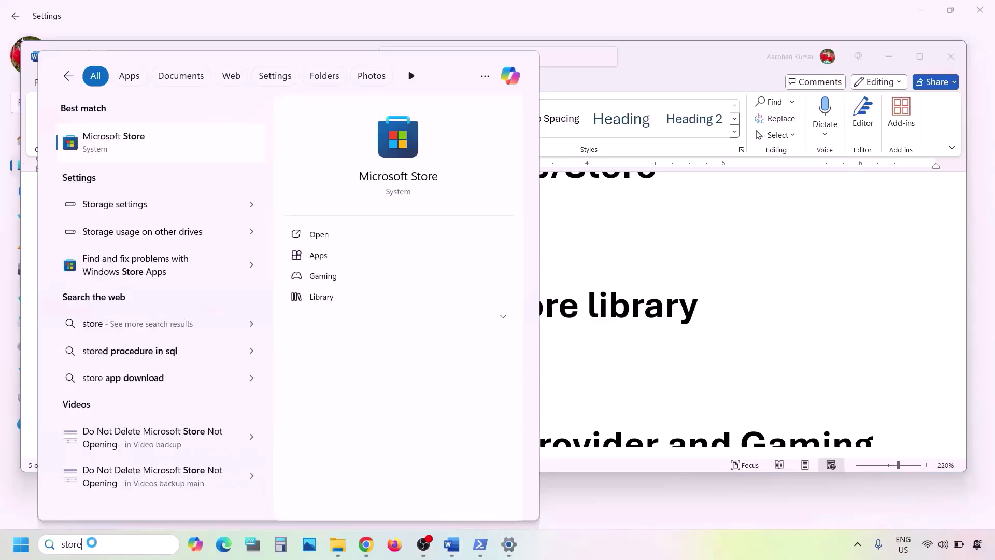
key(Return)
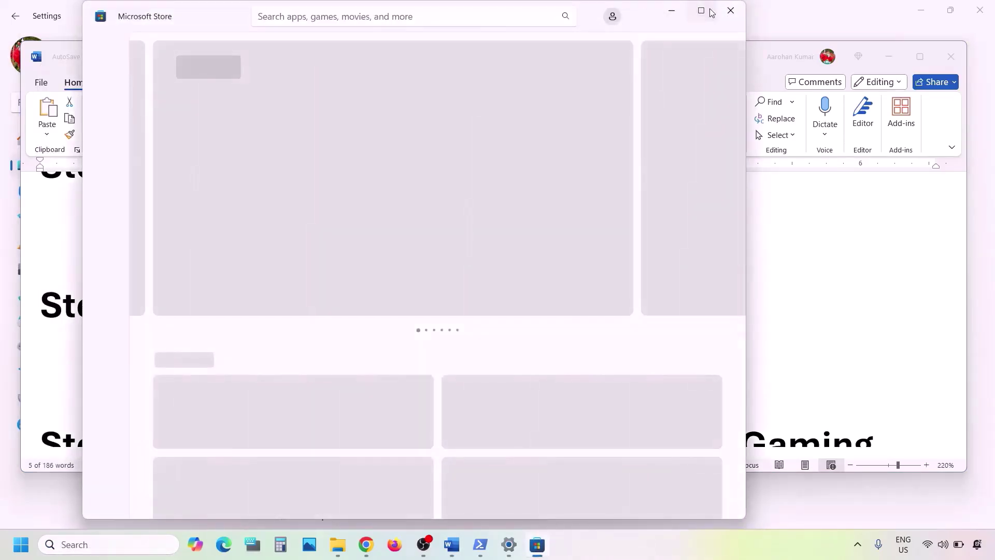
click(711, 12)
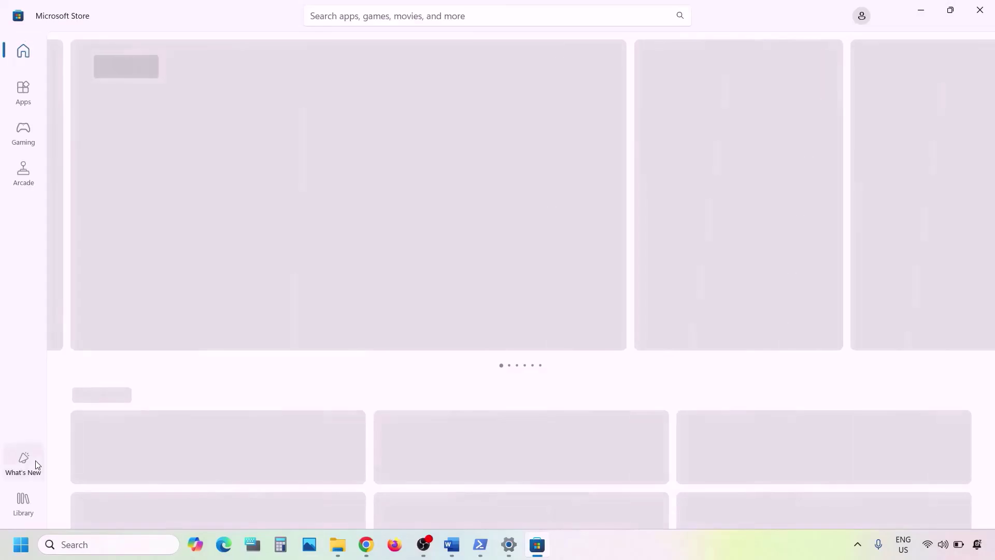
click(20, 514)
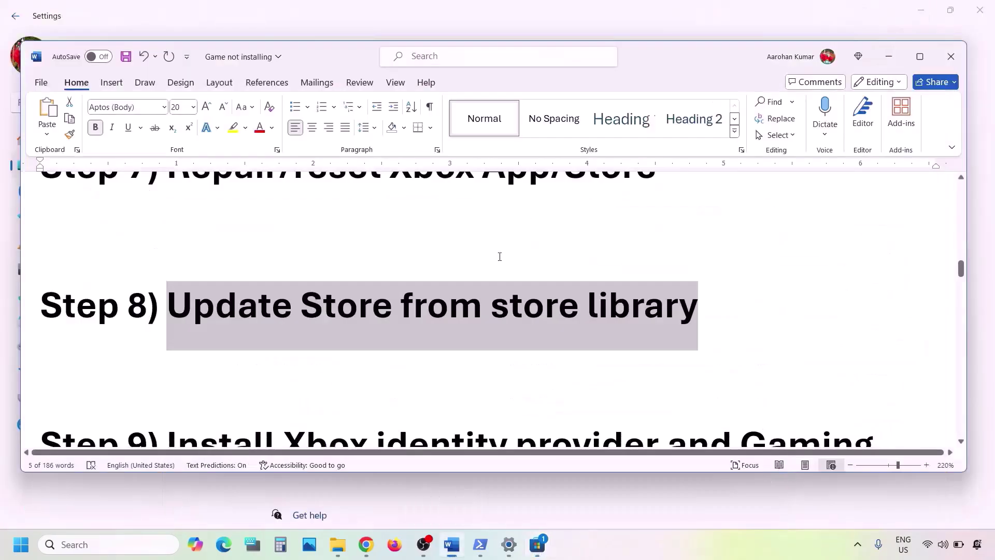
Step: Select the Xbox Identity Provider store URL in Step 9 of the notes
scroll(455, 322, down, 4)
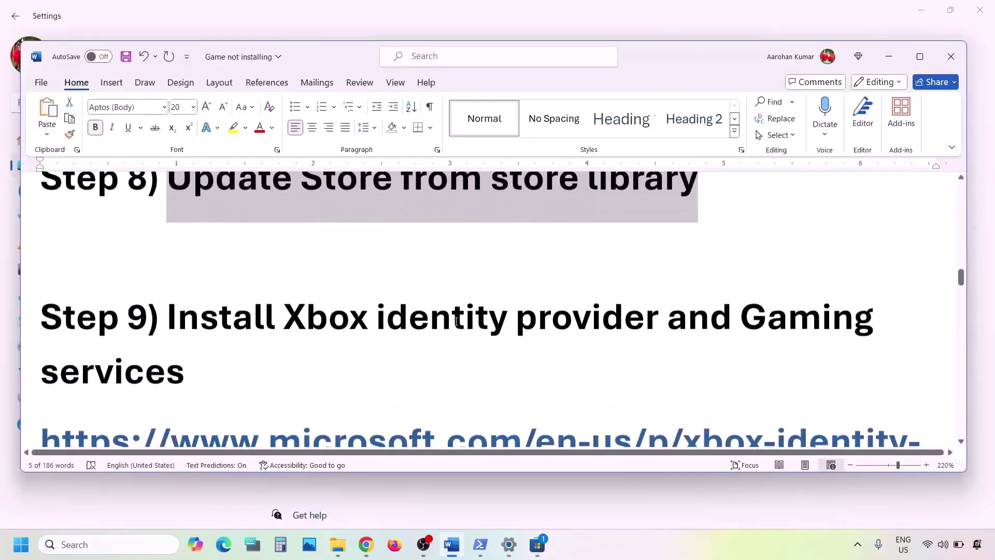
drag(187, 273, 522, 318)
scroll(522, 316, down, 2)
scroll(522, 315, down, 5)
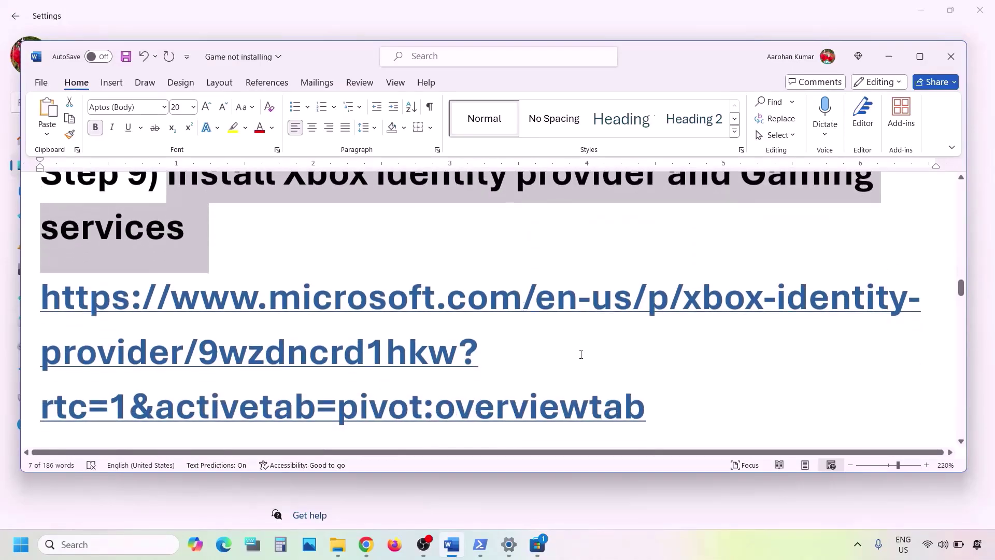
drag(654, 324, 44, 216)
key(ctrl+c)
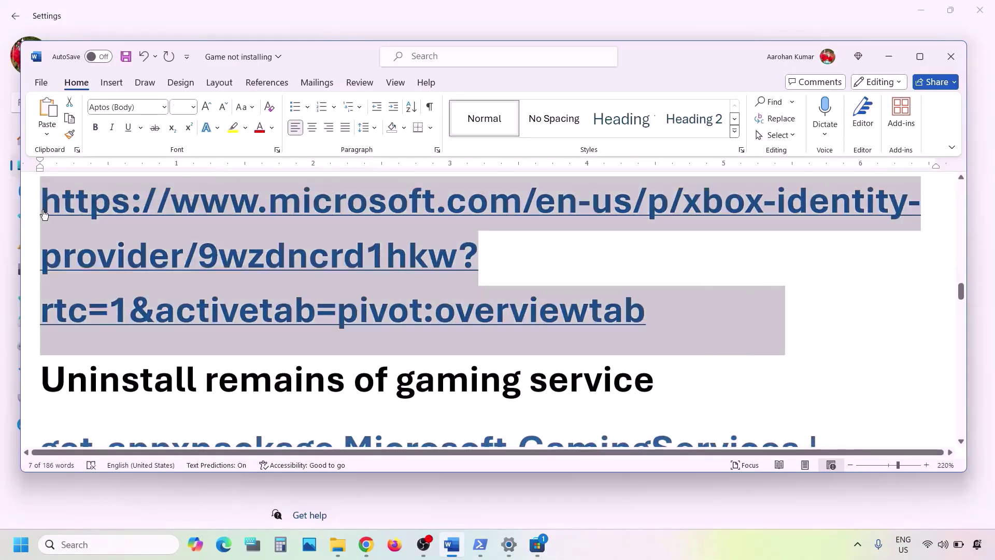
Step: Load the Xbox Identity Provider URL in a new Chrome tab, download it, and open Microsoft Store
click(366, 544)
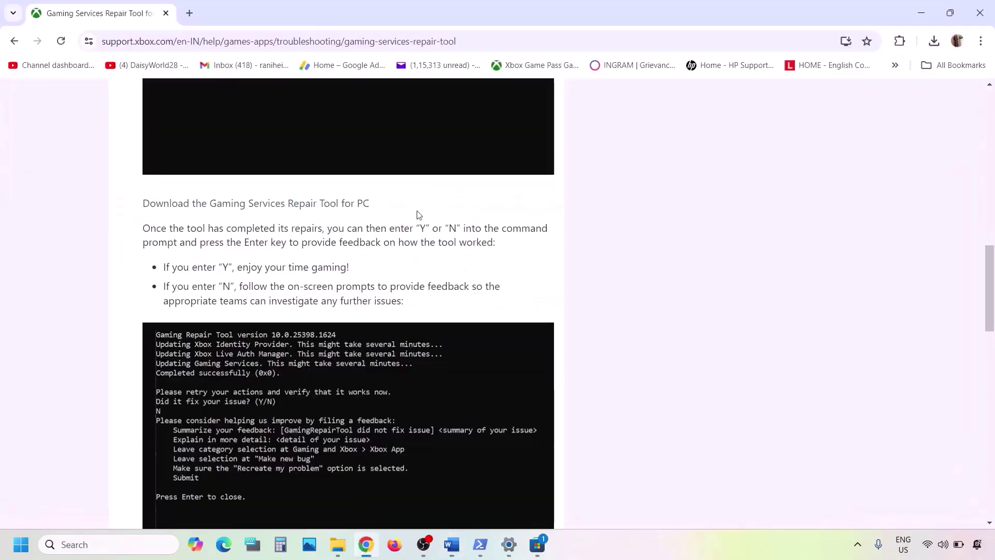
click(189, 13)
key(ctrl+v)
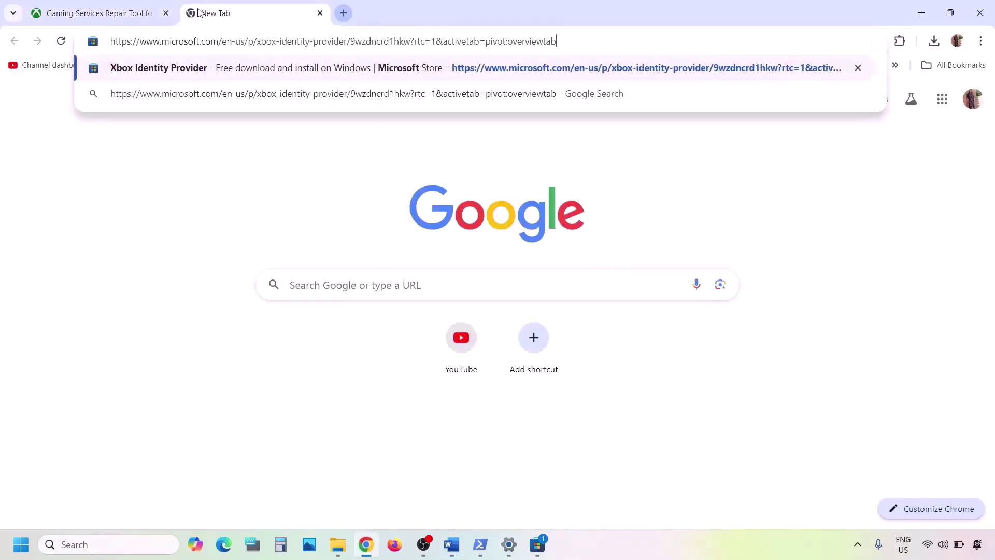
key(Return)
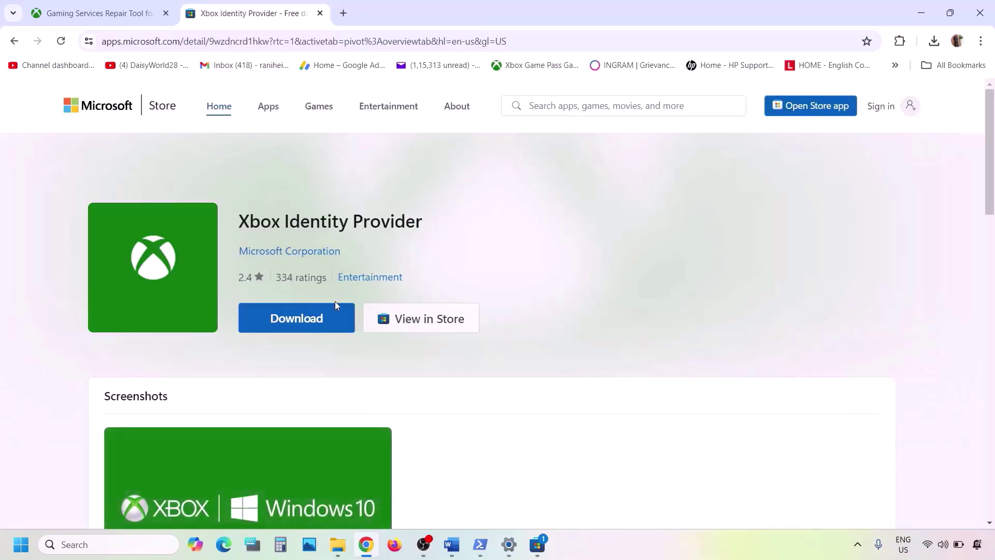
click(310, 320)
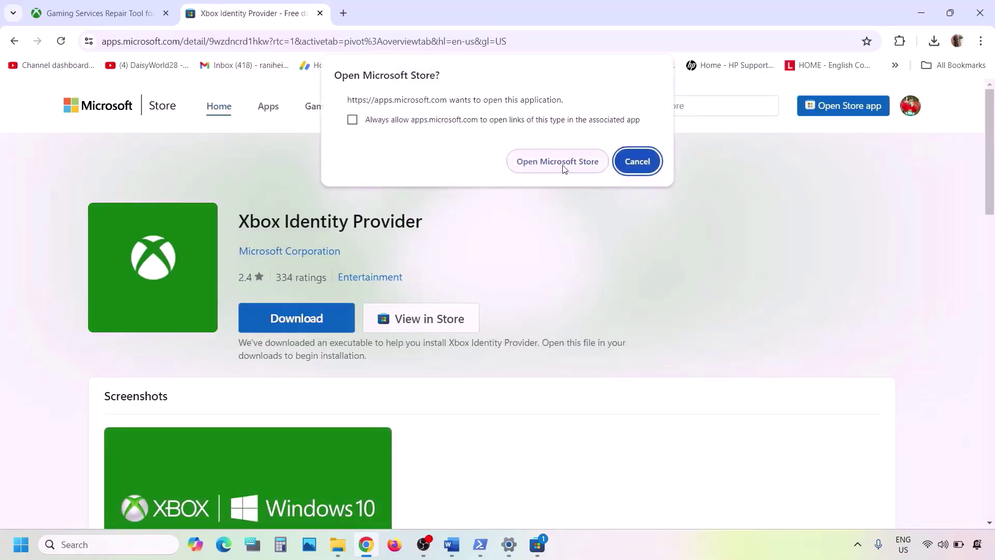
click(564, 164)
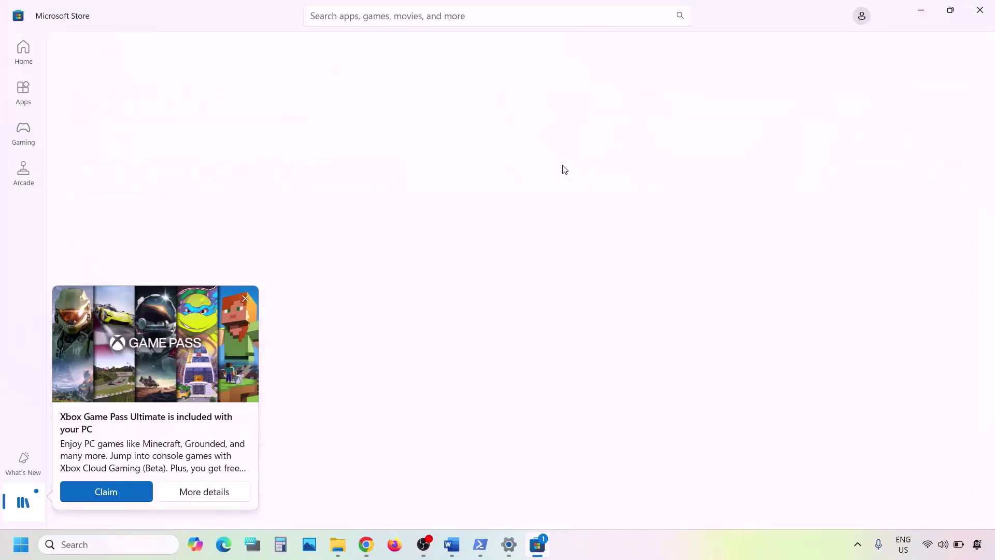
Step: Dismiss the Game Pass promotion card to show the Xbox Identity Provider page, then return to Word
click(245, 300)
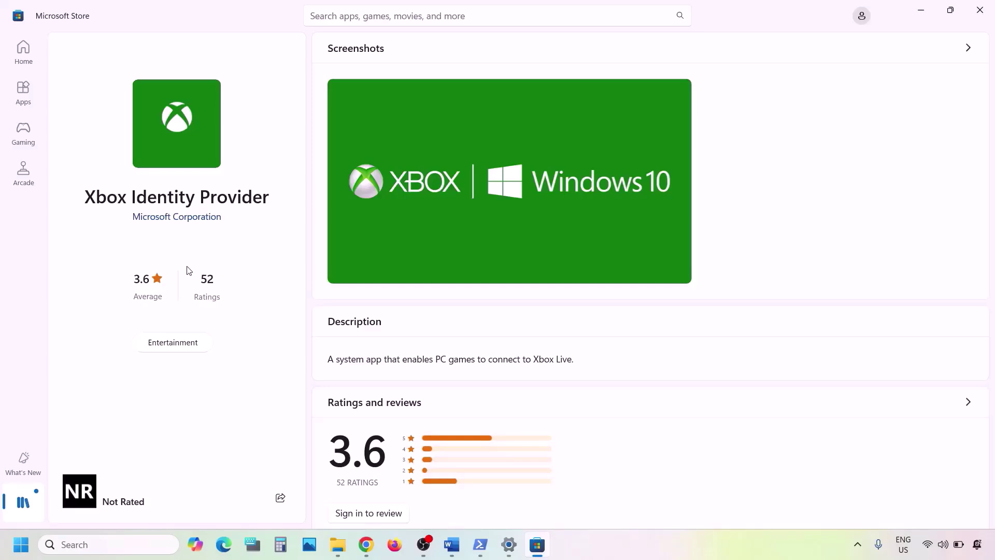
click(452, 545)
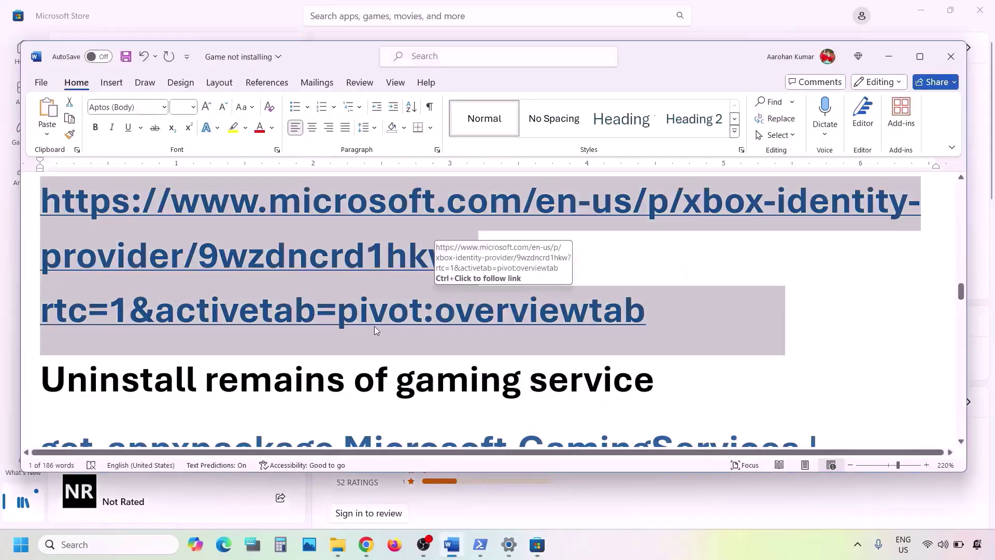
Step: Under 'Uninstall remains of gaming service', copy the two-line get-appxpackage removal command
scroll(375, 329, down, 3)
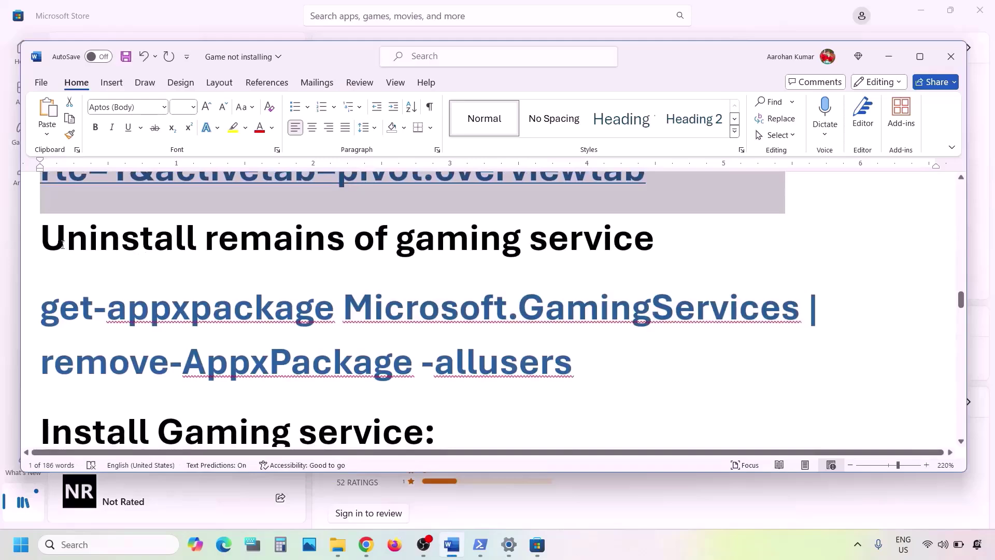
drag(60, 243, 668, 242)
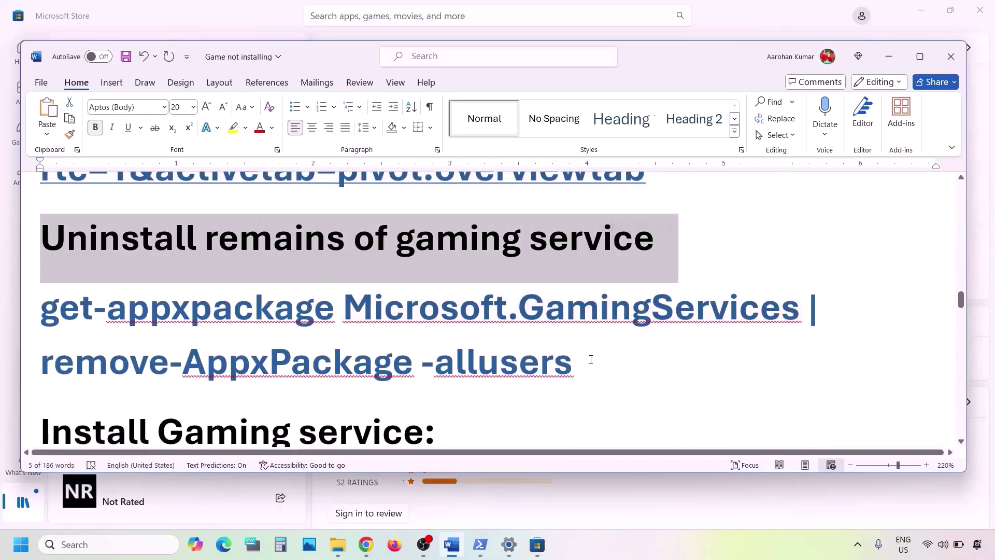
drag(582, 359, 72, 322)
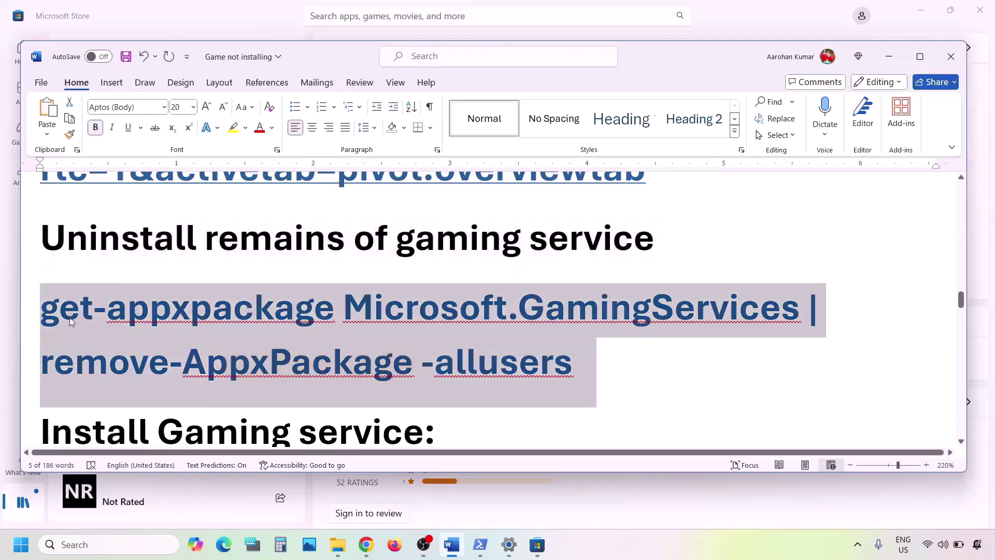
right_click(172, 344)
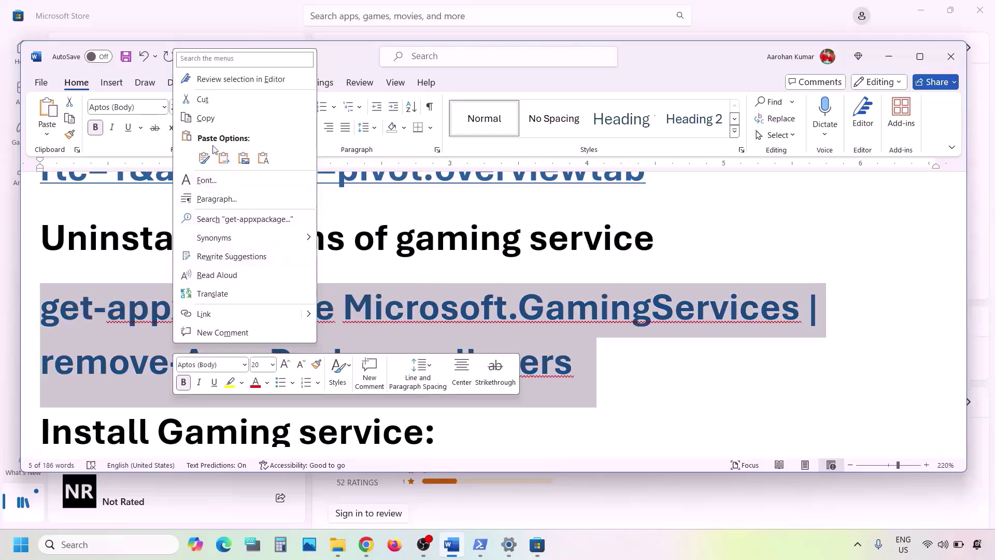
click(205, 118)
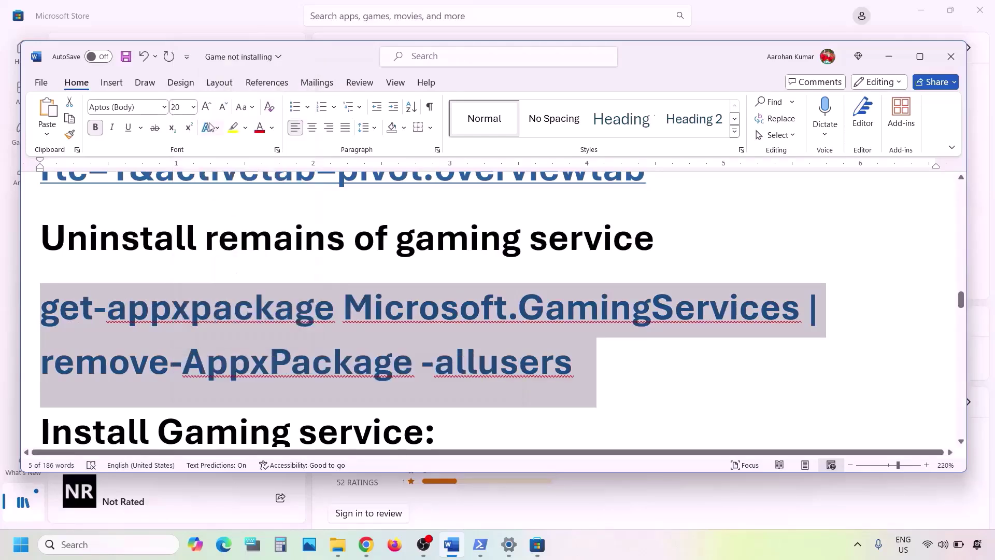
Step: Run the Gaming Services removal command in administrator PowerShell, then scroll the notes to 'Install Gaming service'
click(115, 542)
text(powers)
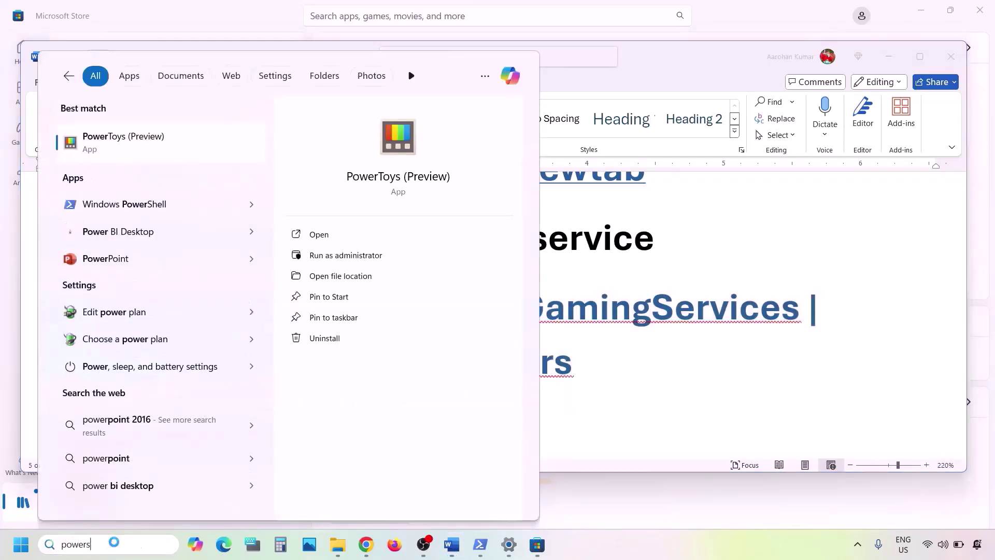
text(hell)
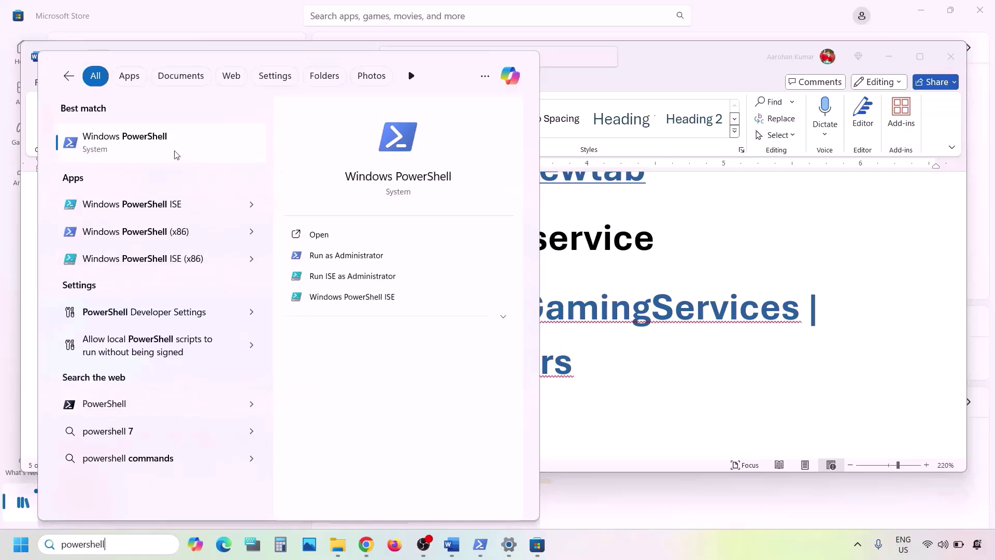
right_click(174, 153)
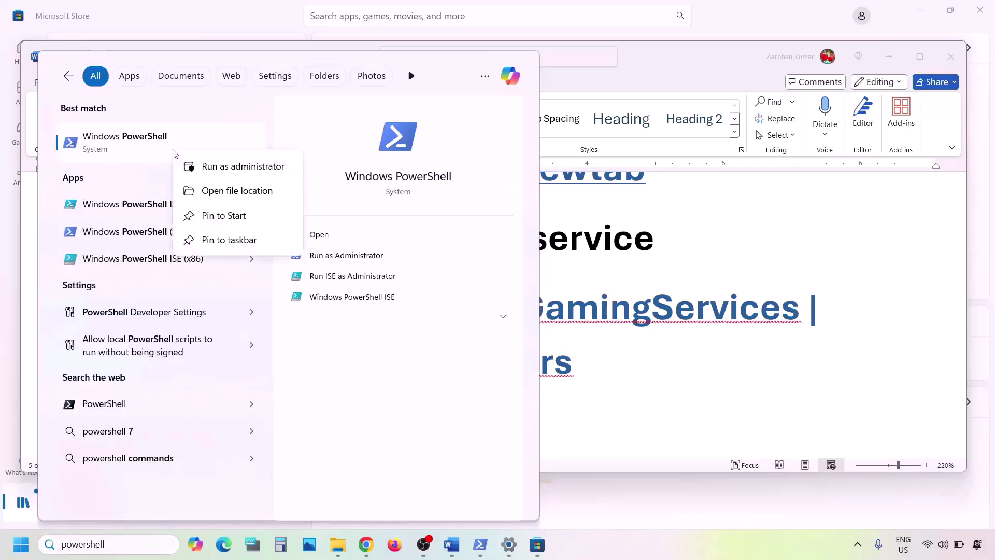
click(243, 167)
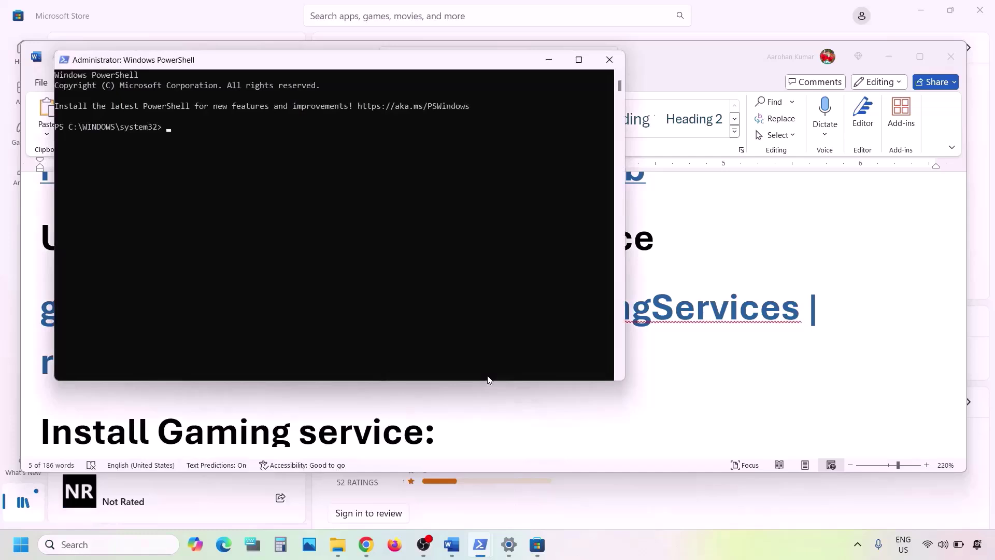
key(ctrl+v)
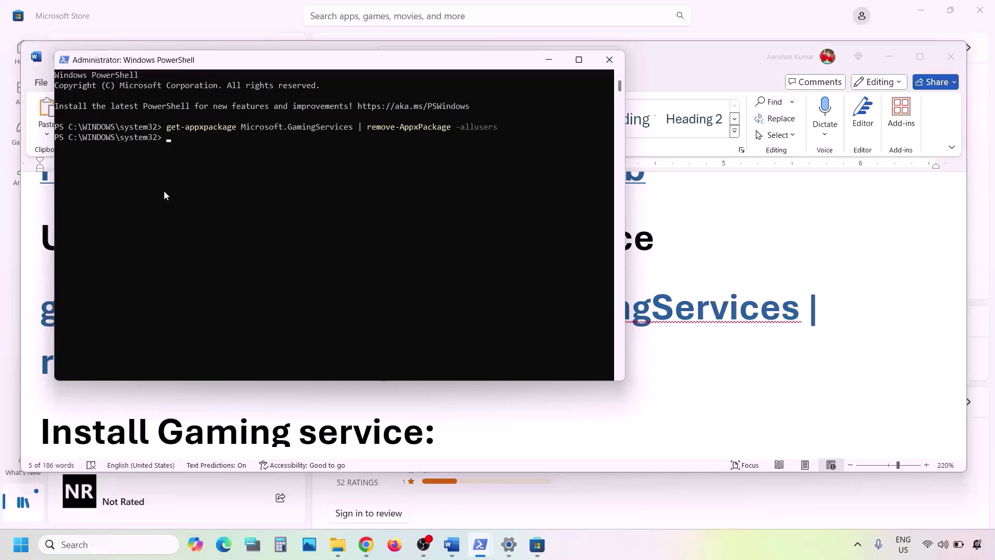
click(555, 413)
scroll(555, 412, down, 4)
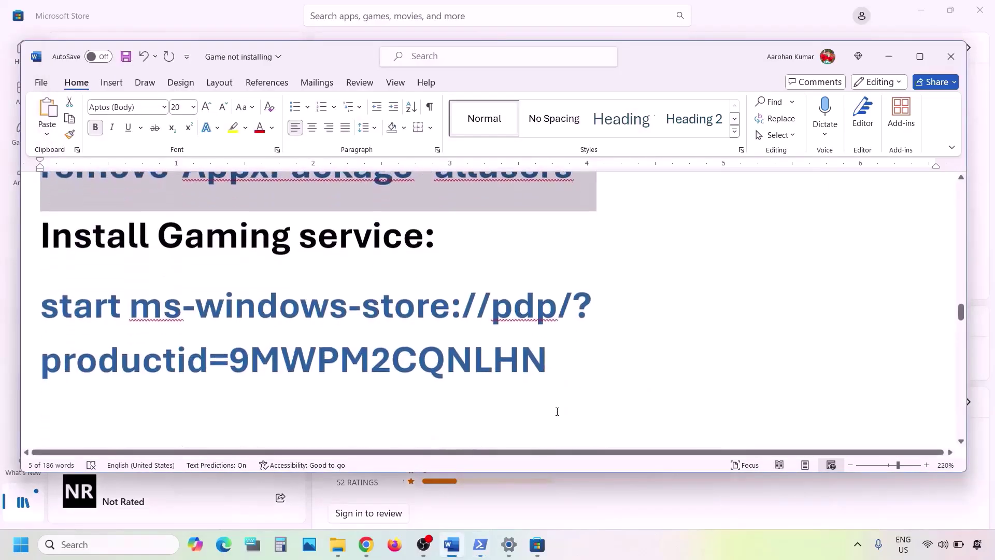
Step: Copy the start ms-windows-store command from Word and run it in administrator PowerShell
drag(579, 363, 40, 303)
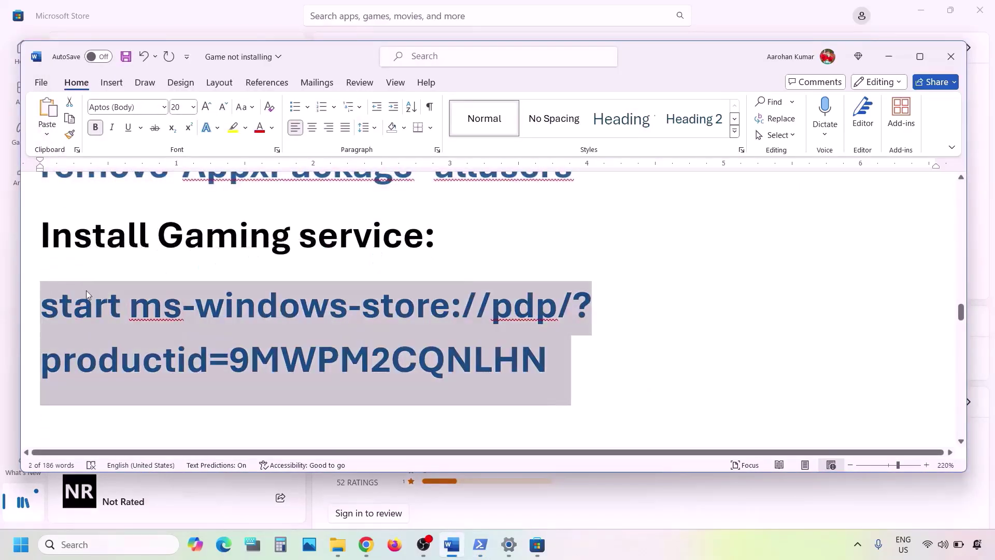
right_click(86, 290)
click(123, 300)
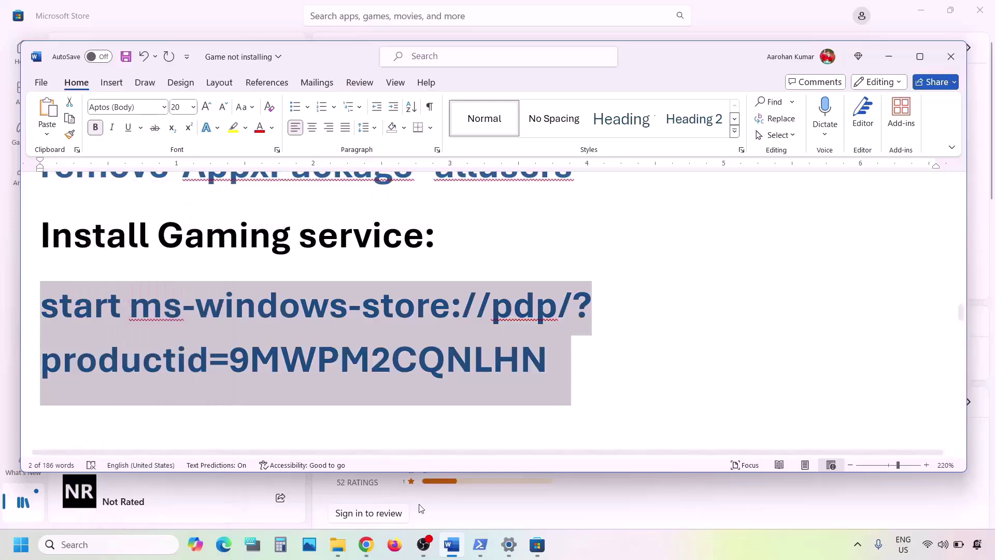
mouse_move(479, 544)
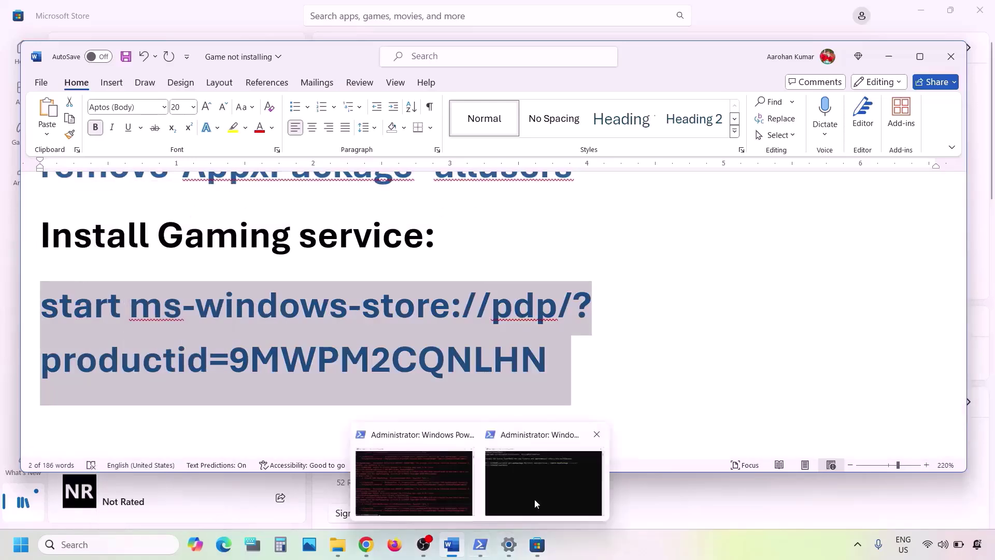
click(536, 498)
key(ctrl+v)
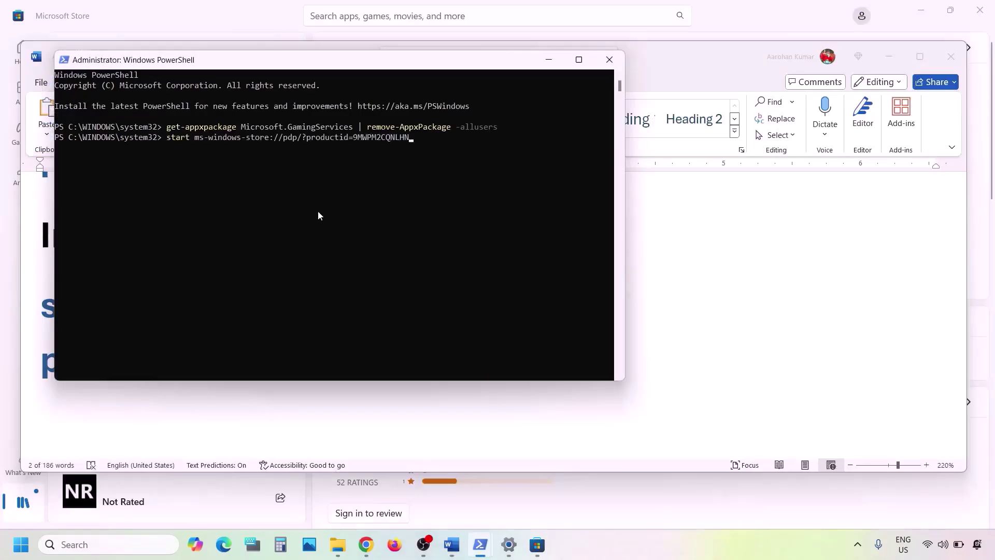
key(Return)
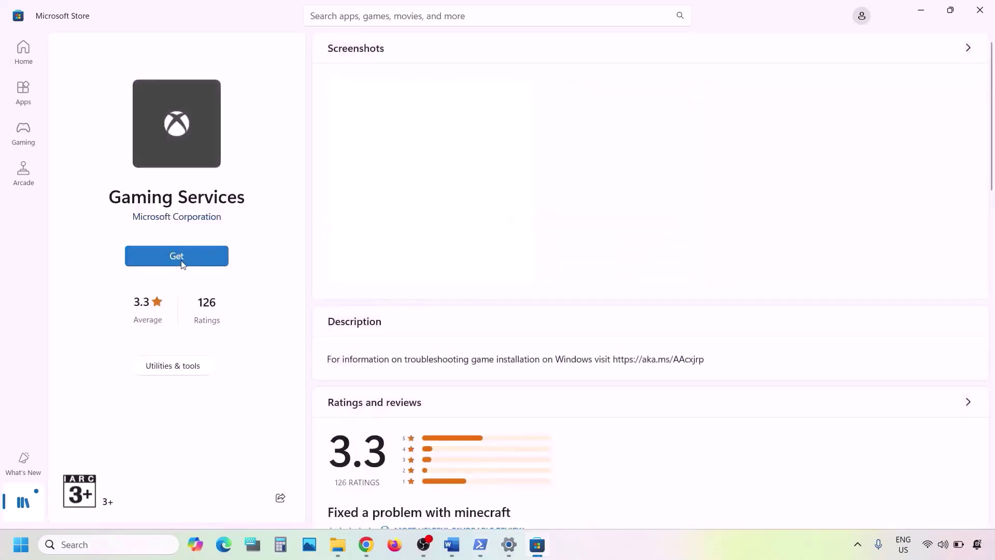
Step: Get Gaming Services in Microsoft Store, then return to the Word instructions
click(197, 256)
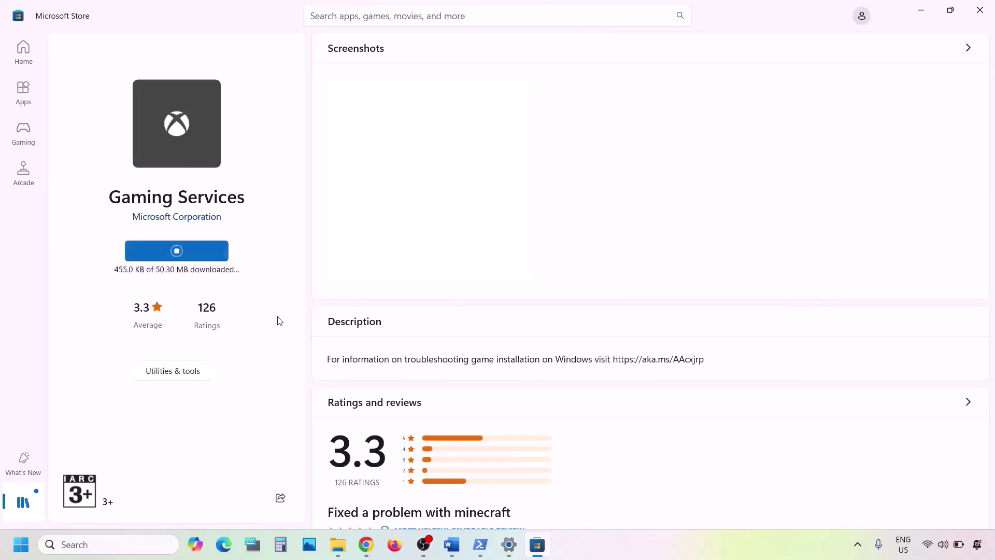
click(449, 547)
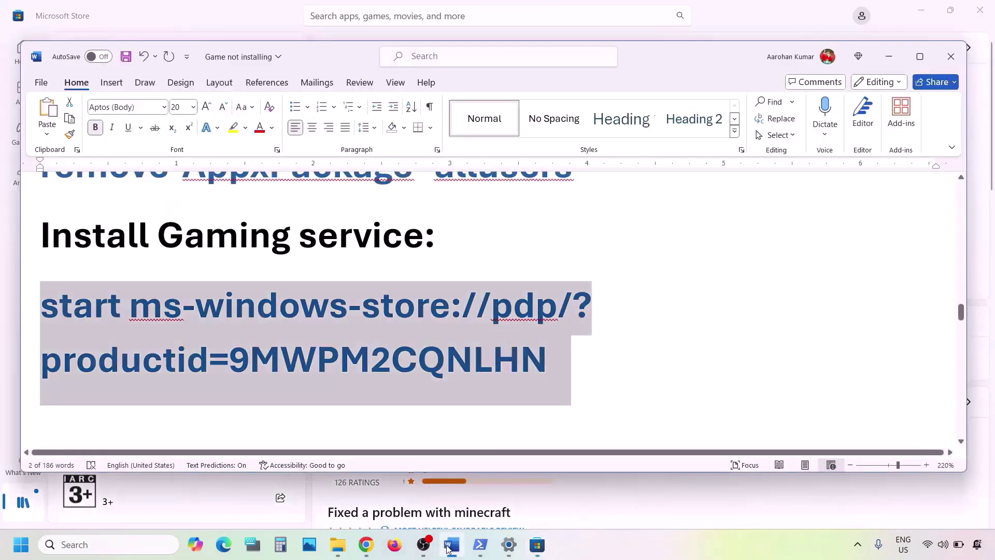
Step: Bring up Step 10's service list in maximized Word, then launch Services via a 'services' search
scroll(315, 399, down, 6)
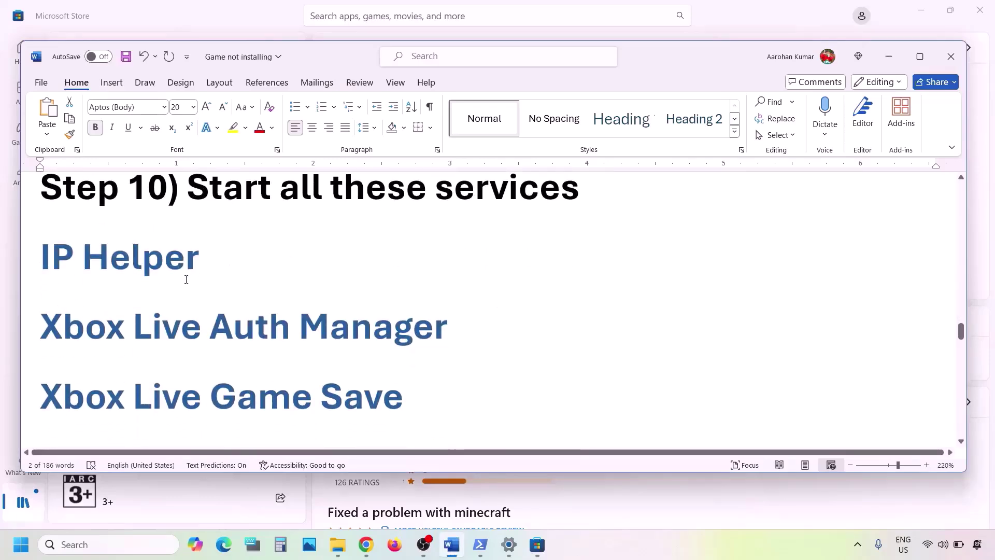
click(920, 56)
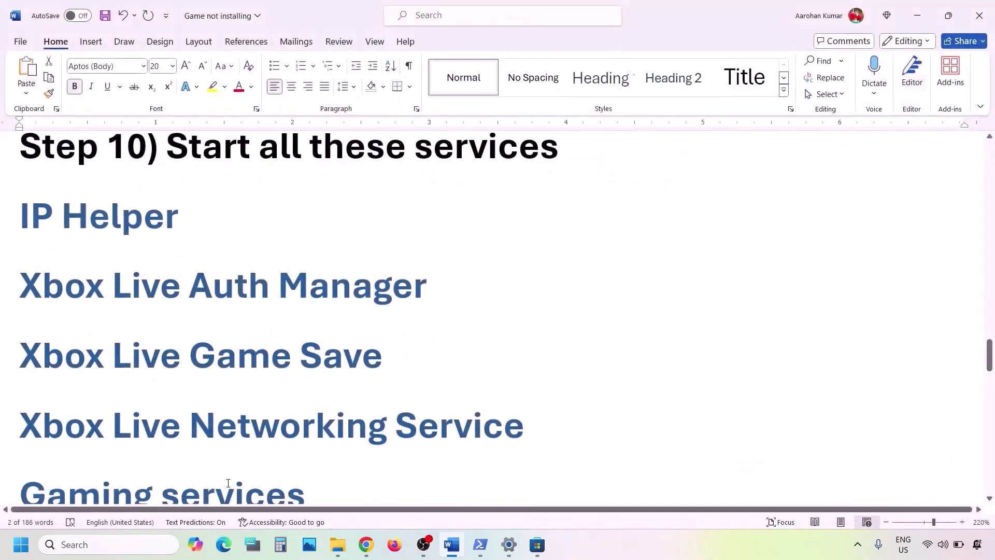
click(89, 548)
text(ser)
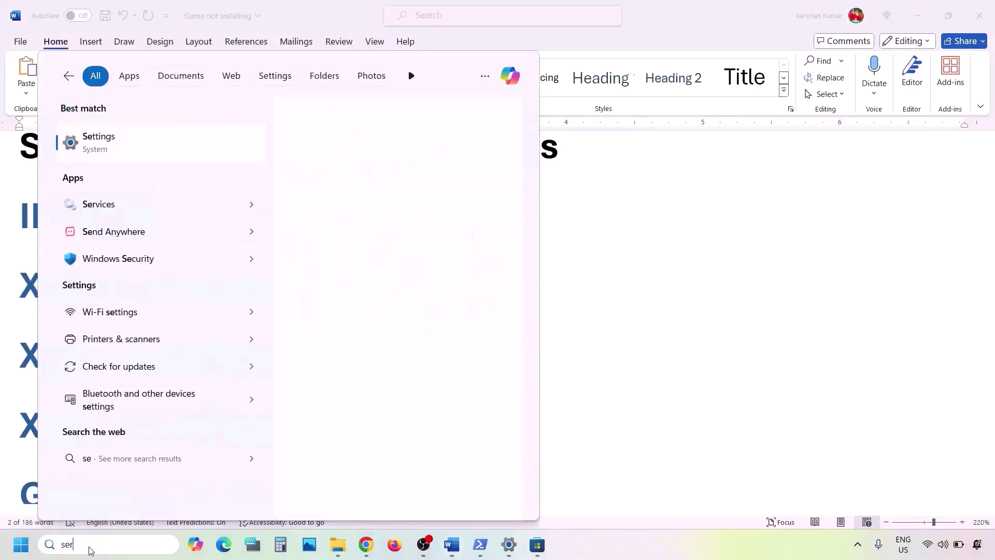
text(vices)
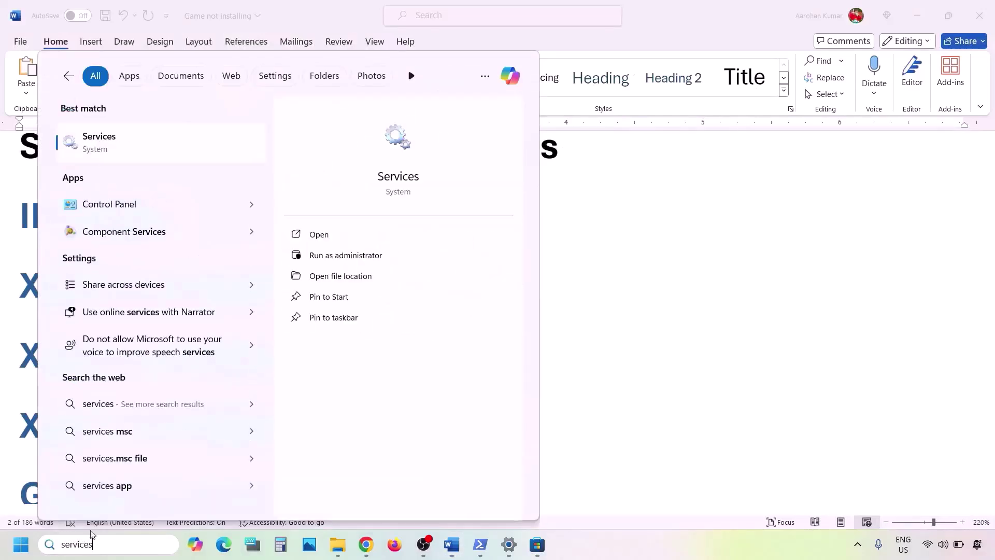
click(111, 148)
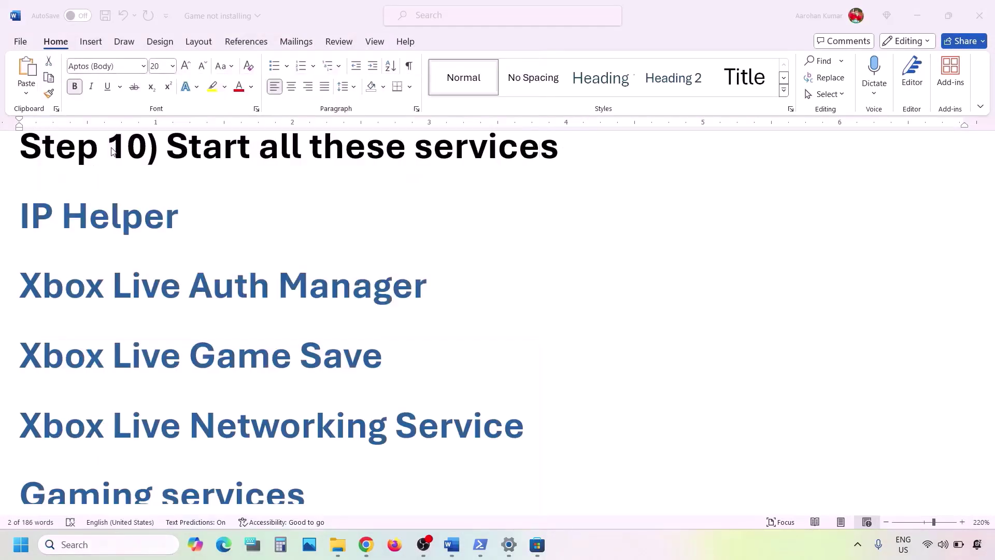
Step: Keep IP Helper's startup type at Automatic and apply it in its properties
click(299, 360)
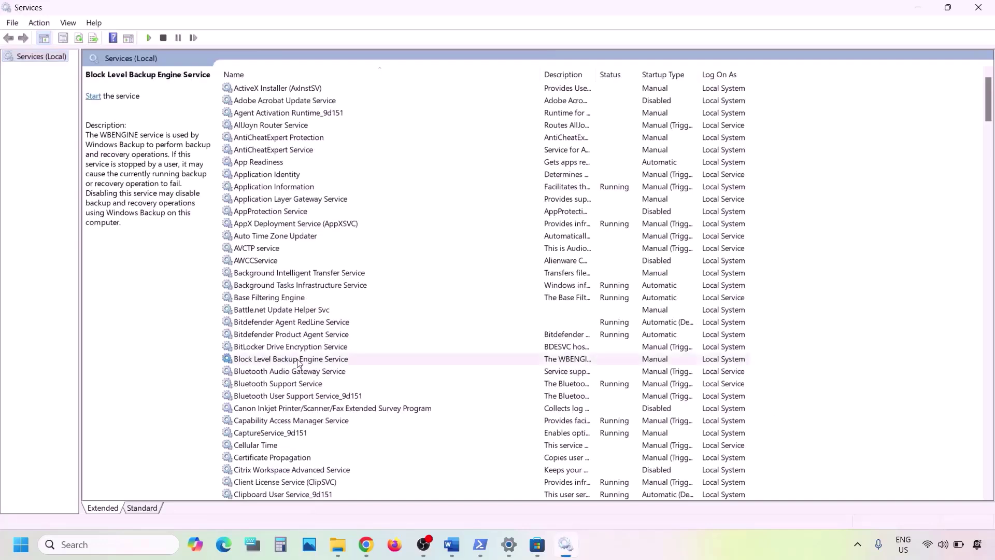
key(i)
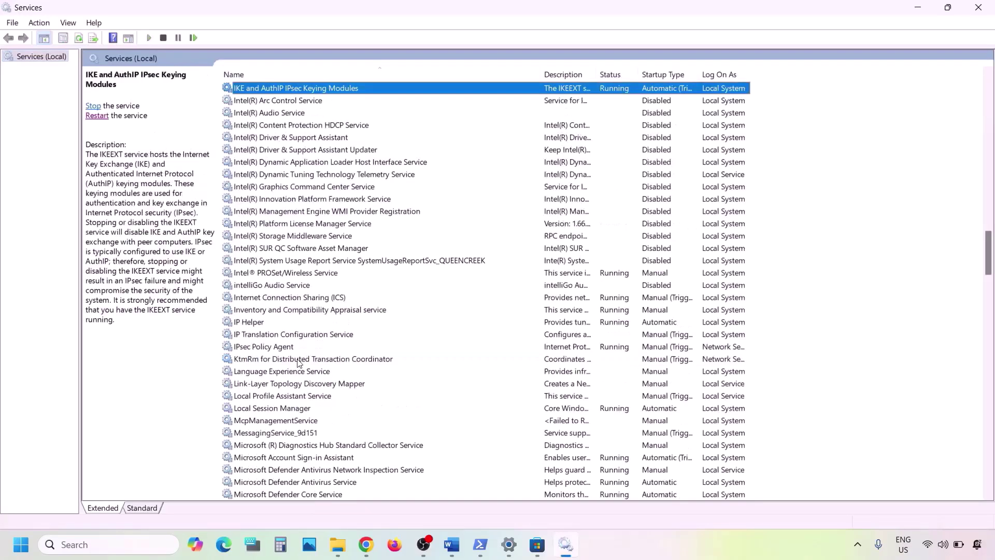
click(246, 323)
double_click(265, 323)
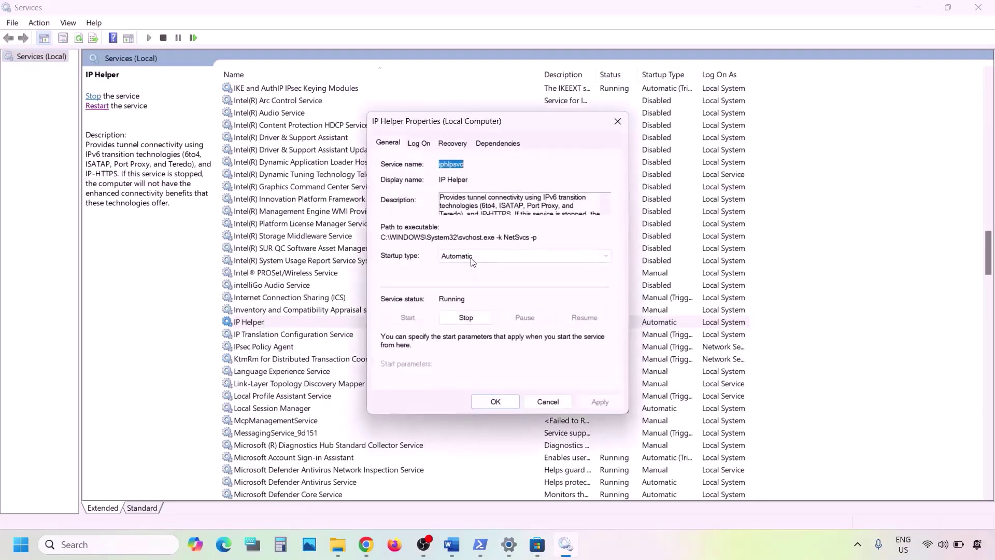
click(472, 257)
click(465, 279)
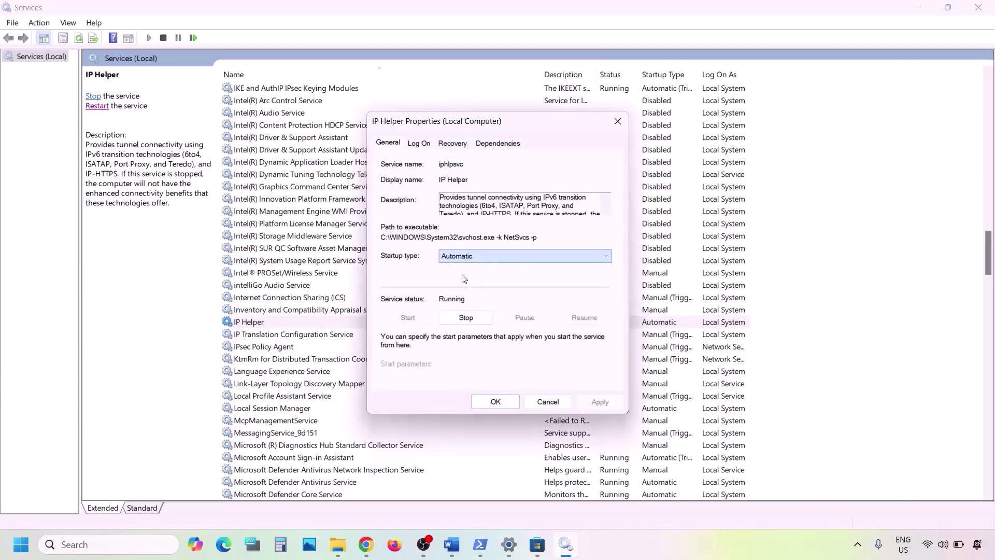
click(597, 402)
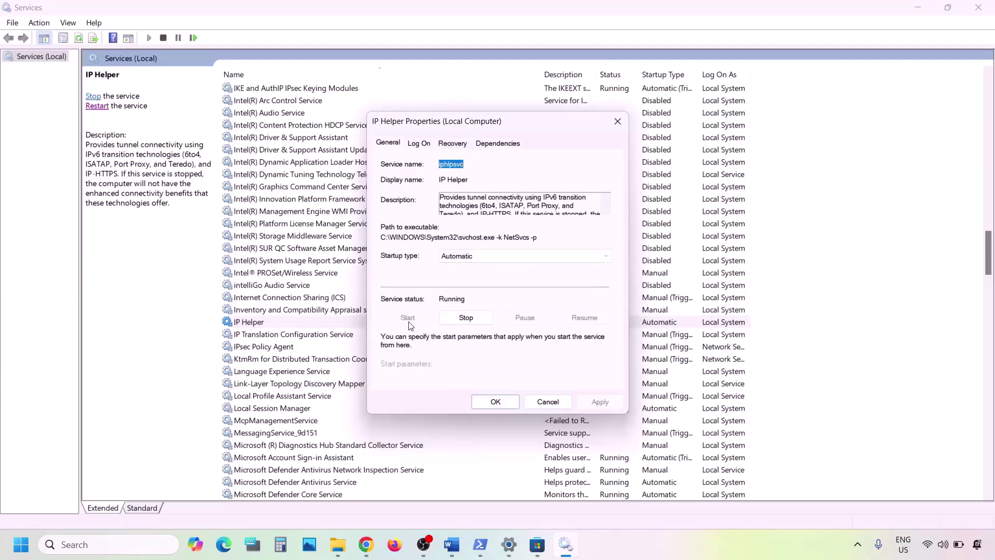
click(495, 401)
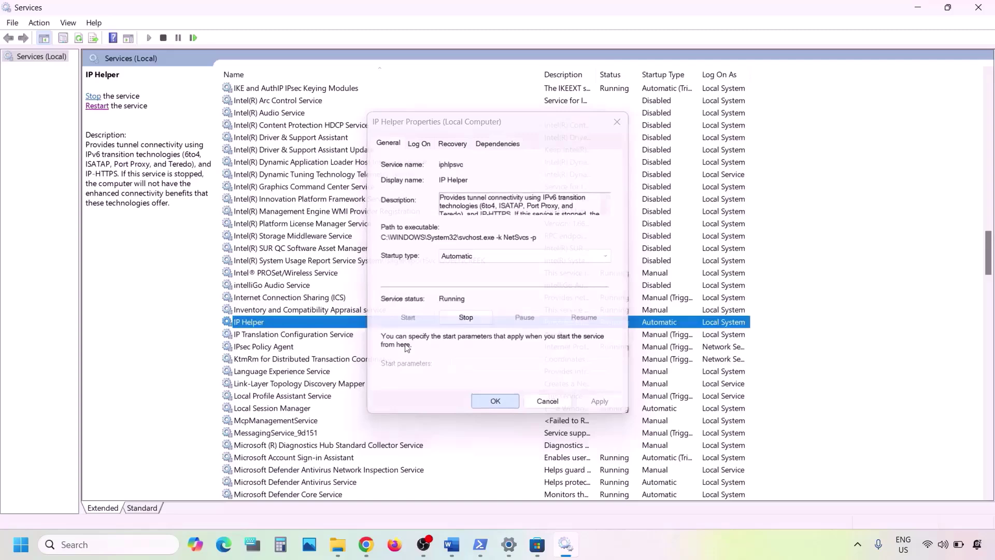
Step: Restart the IP Helper service and jump toward the Xbox services in the list
right_click(262, 327)
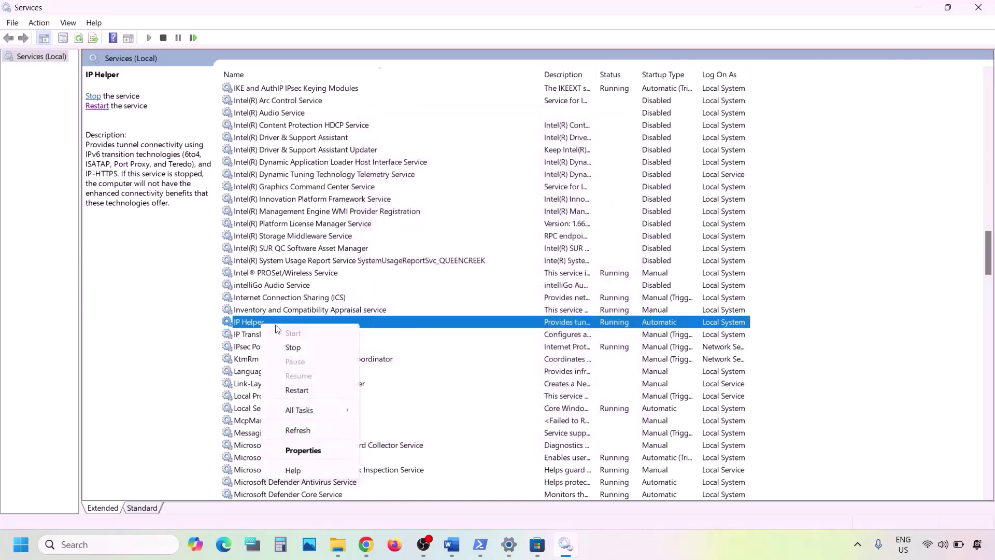
click(295, 392)
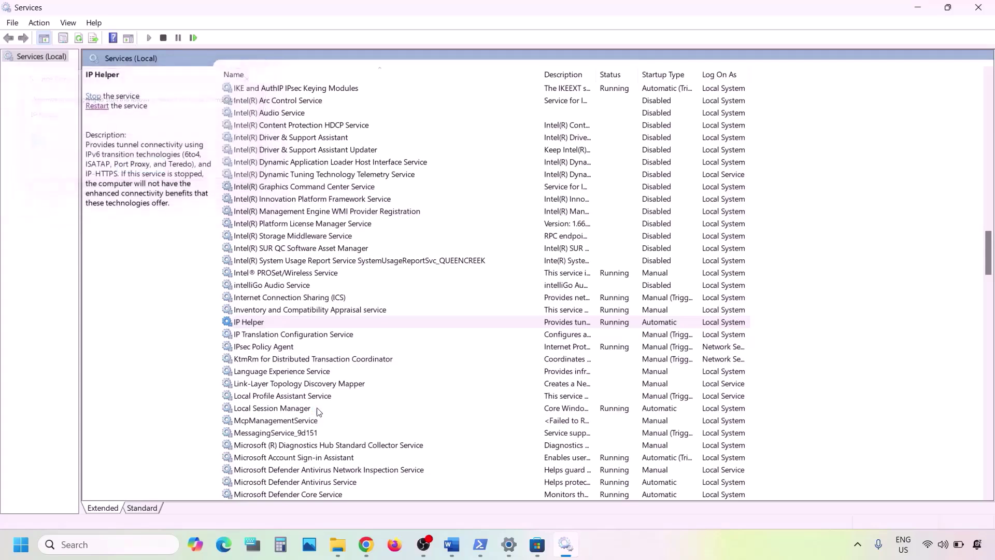
click(304, 414)
key(x)
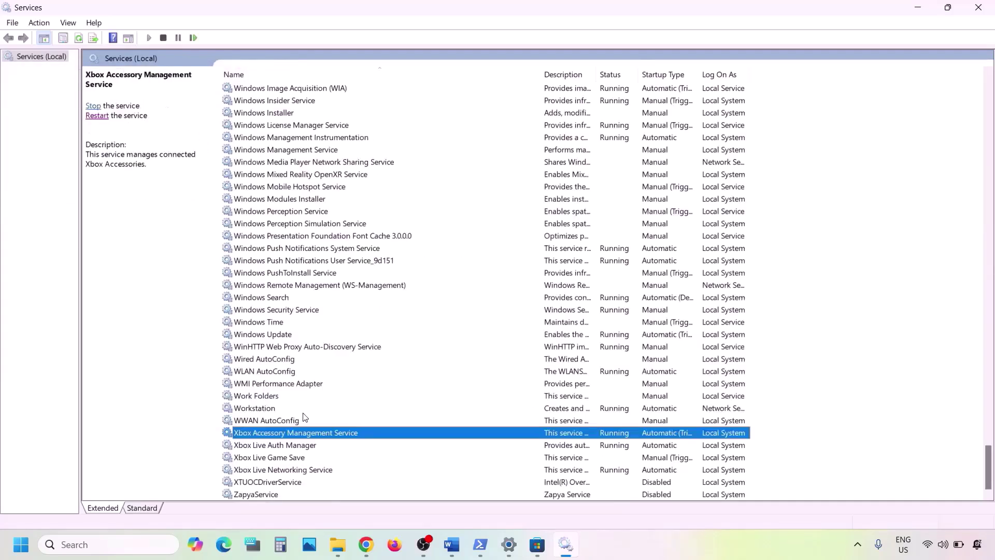